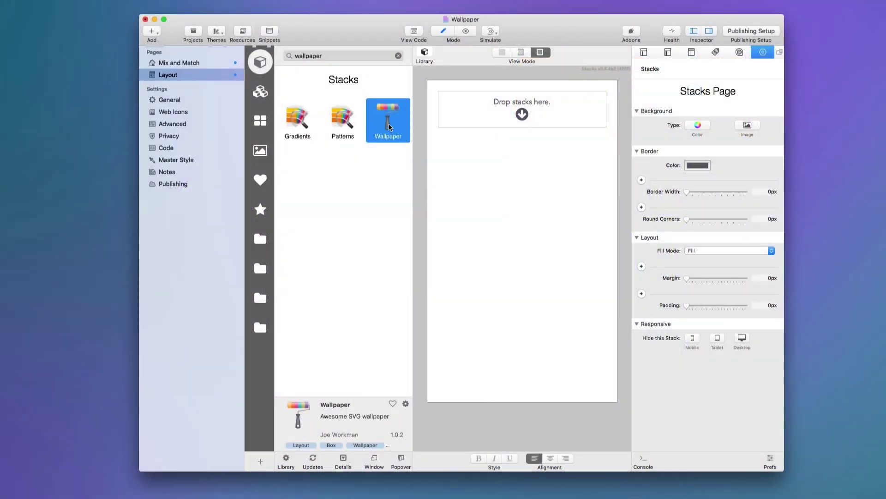
Step: Add a Wallpaper stack to the page and give it a 9 px border with 8 px round corners
drag(387, 125, 500, 111)
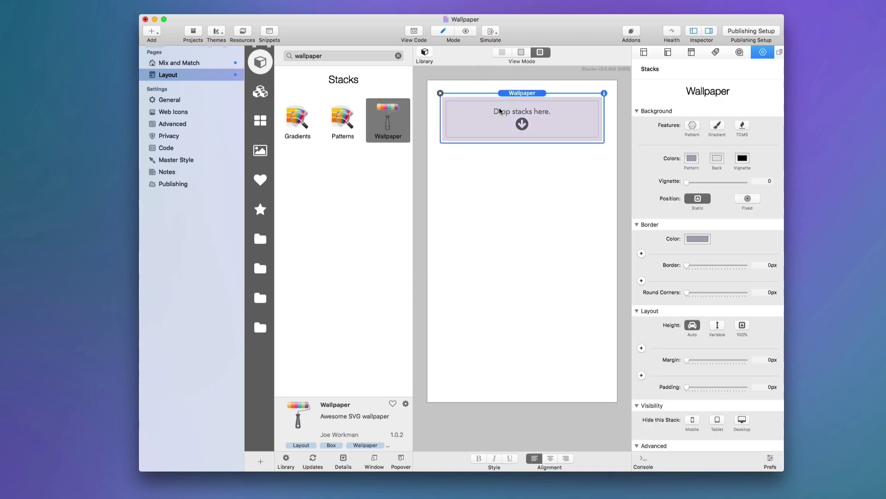
click(427, 54)
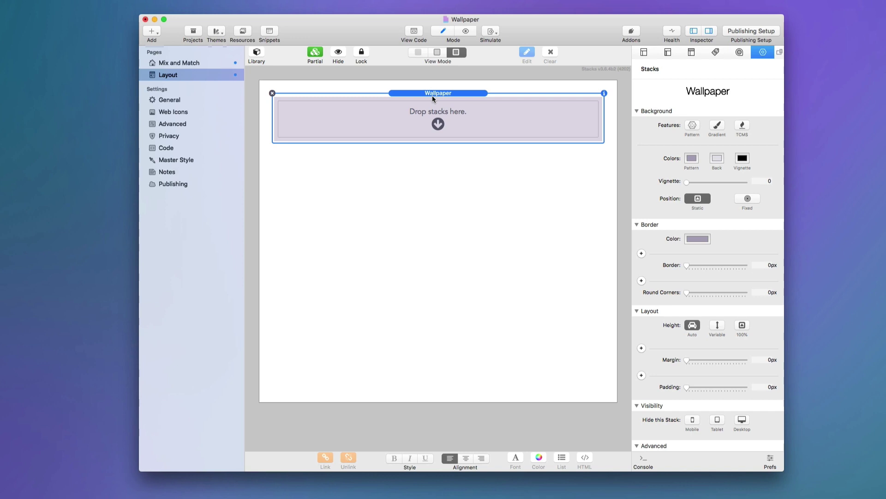
click(650, 111)
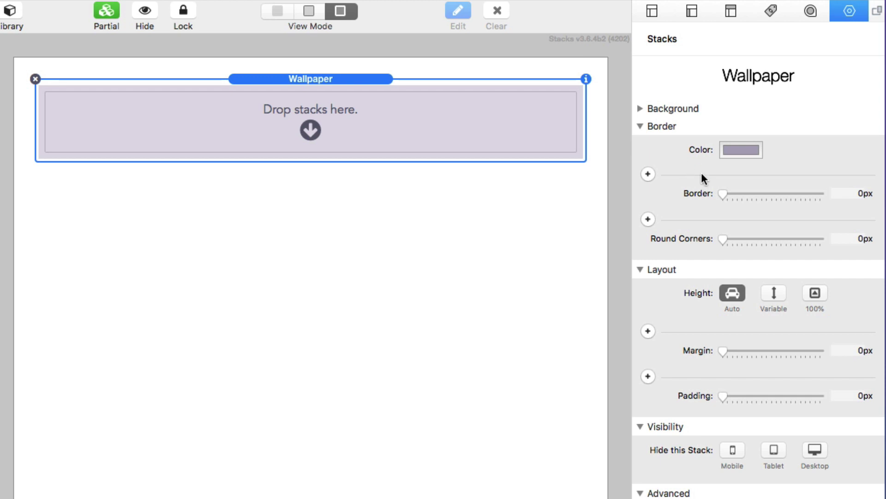
drag(722, 193, 766, 195)
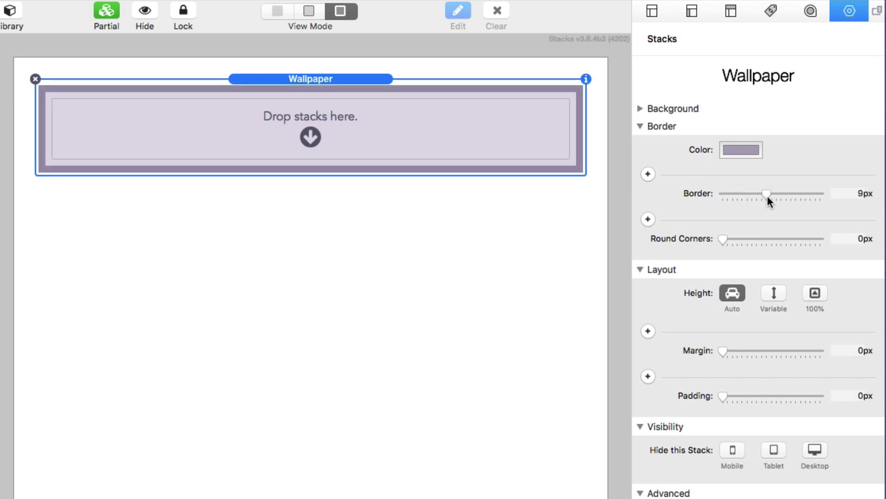
drag(725, 239, 760, 249)
Step: Examine the Wallpaper's per-side border widths, per-corner rounding and unit options, returning to the uniform settings
click(648, 174)
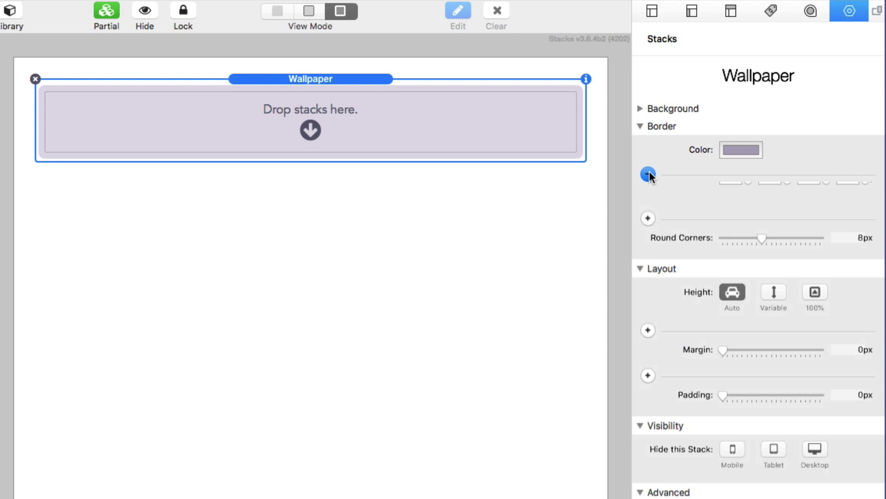
click(648, 217)
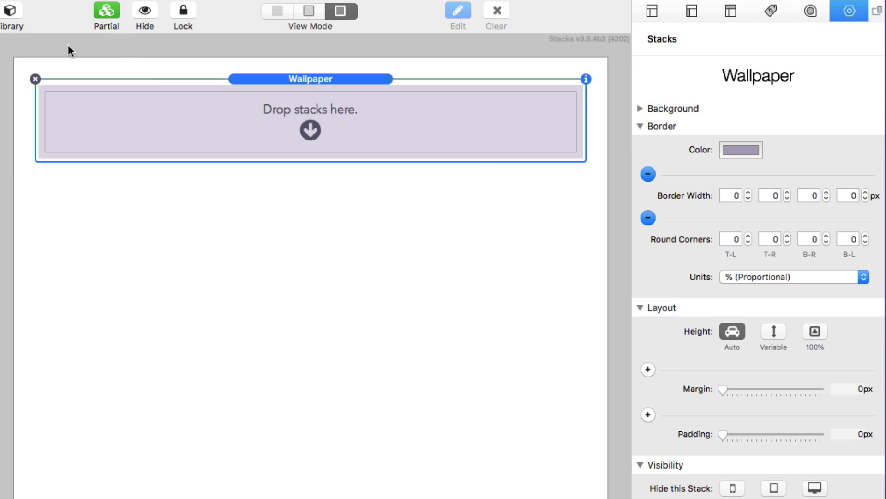
click(769, 276)
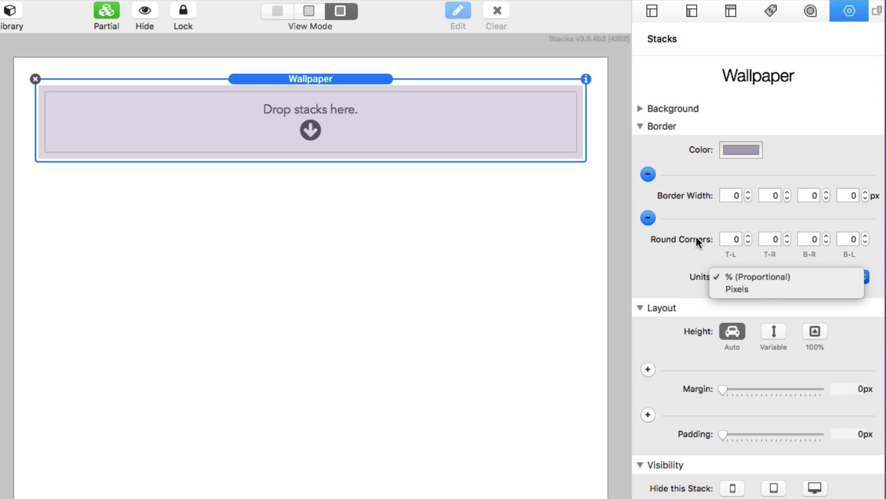
click(649, 215)
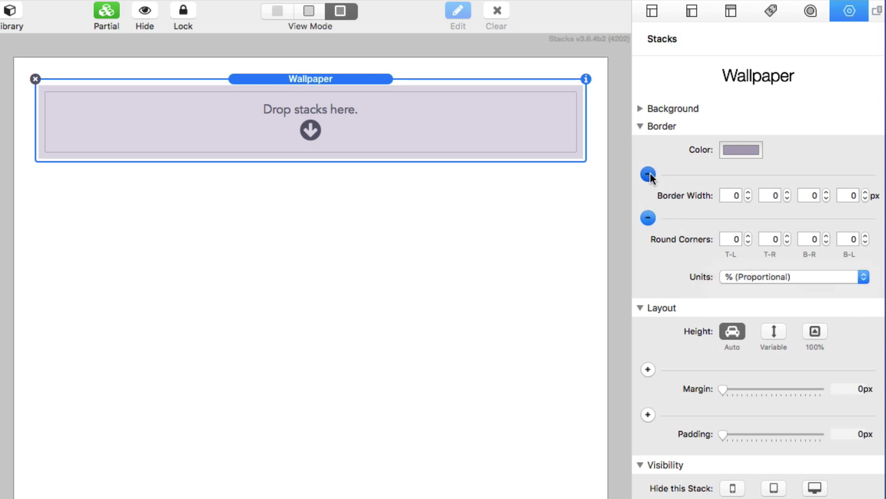
click(648, 174)
click(648, 218)
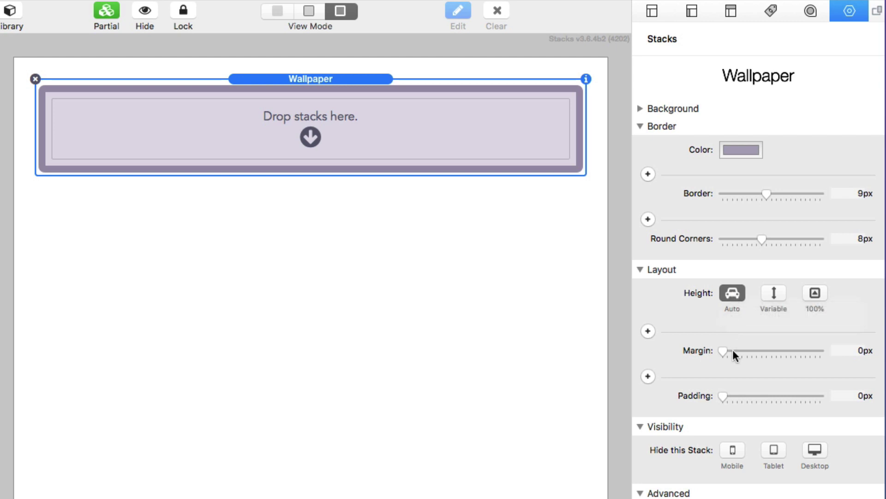
Step: Set the Wallpaper's margin to 18 px and its padding to 15 px
drag(724, 352, 812, 350)
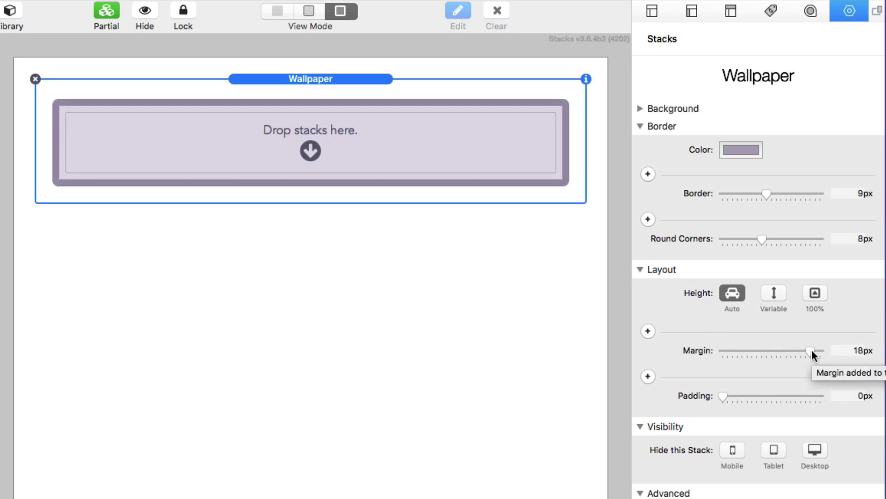
drag(721, 395, 795, 397)
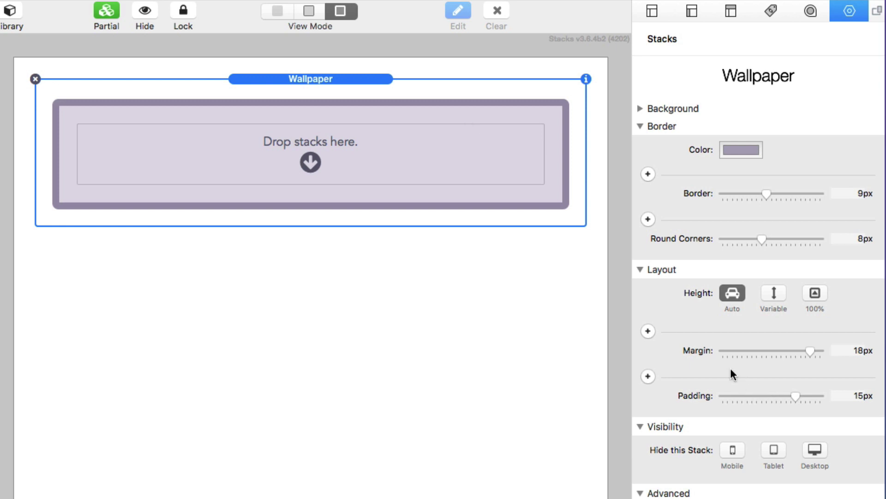
Step: Examine the Wallpaper's per-side margin and padding settings and the unit options available for the margin
click(648, 331)
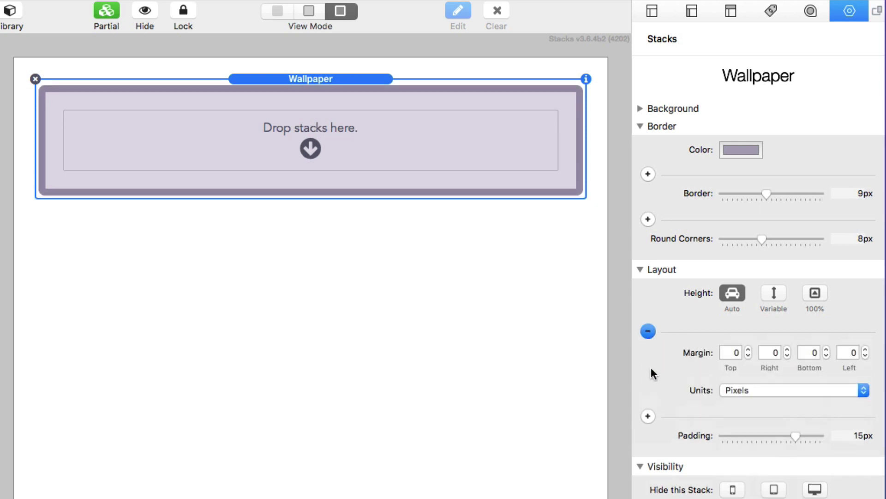
click(649, 417)
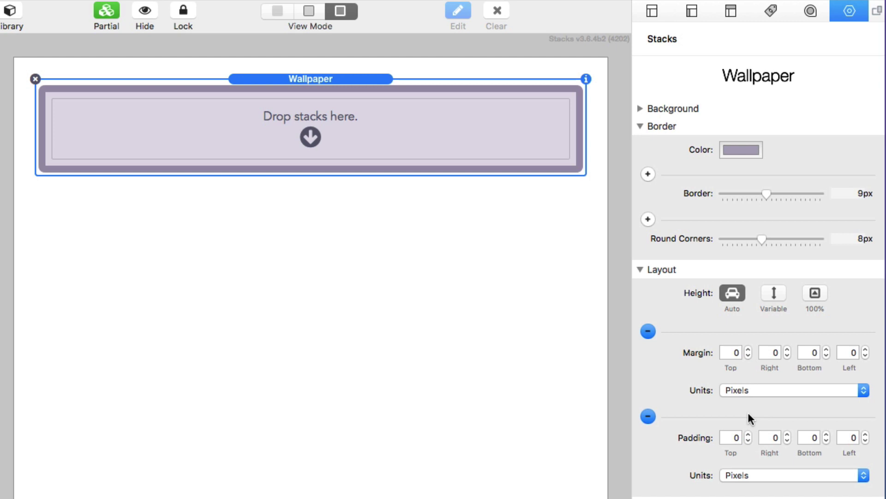
click(747, 392)
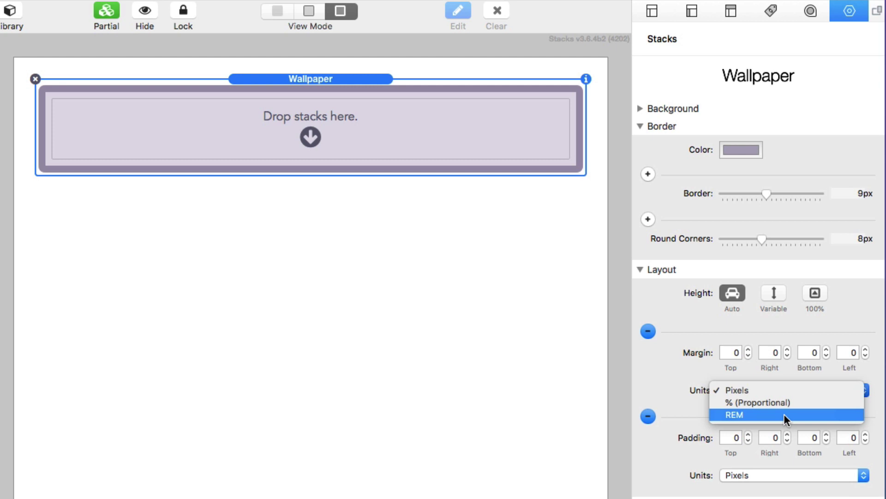
click(777, 402)
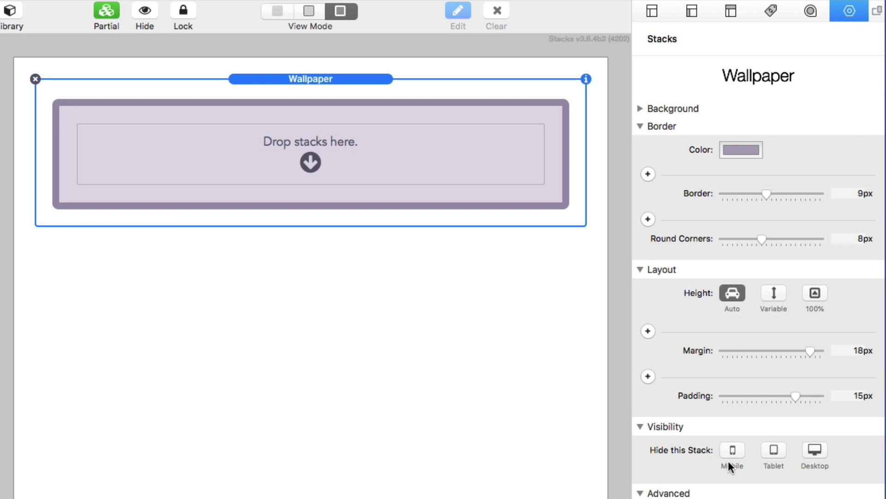
Step: Clear the library search, place a Text stack inside the Wallpaper stack, and close the library
click(14, 18)
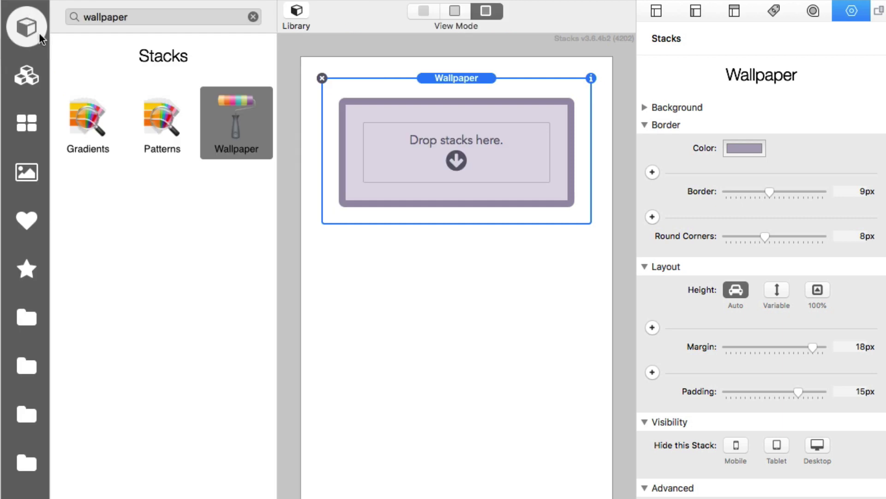
click(253, 19)
drag(88, 143, 495, 153)
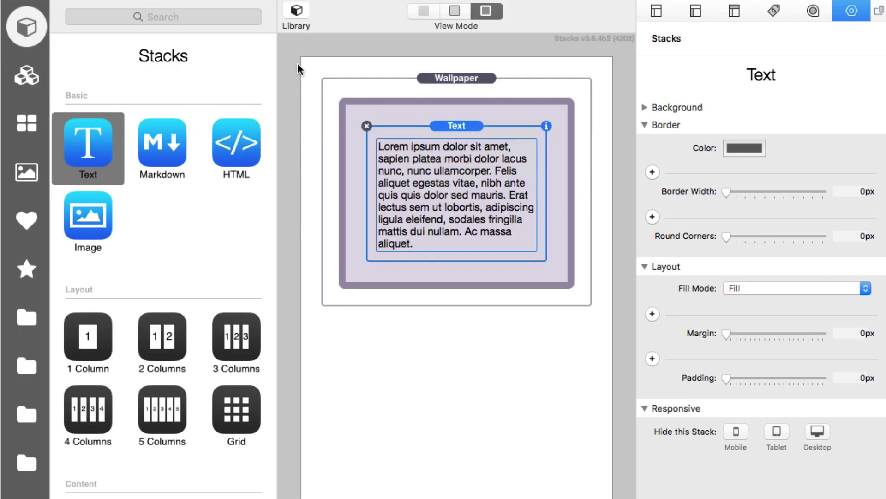
click(288, 13)
Step: Set the Wallpaper stack's margin and padding to 20 px each and preview the page
click(338, 78)
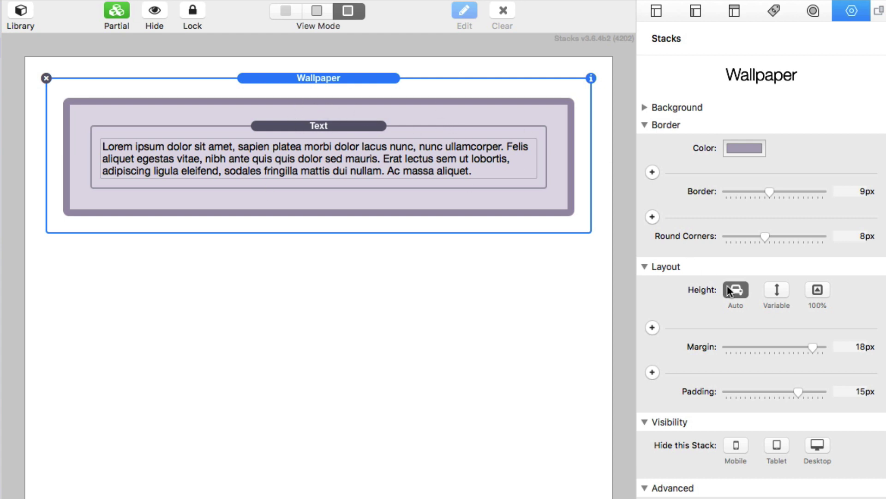
drag(814, 346, 843, 349)
drag(799, 392, 848, 391)
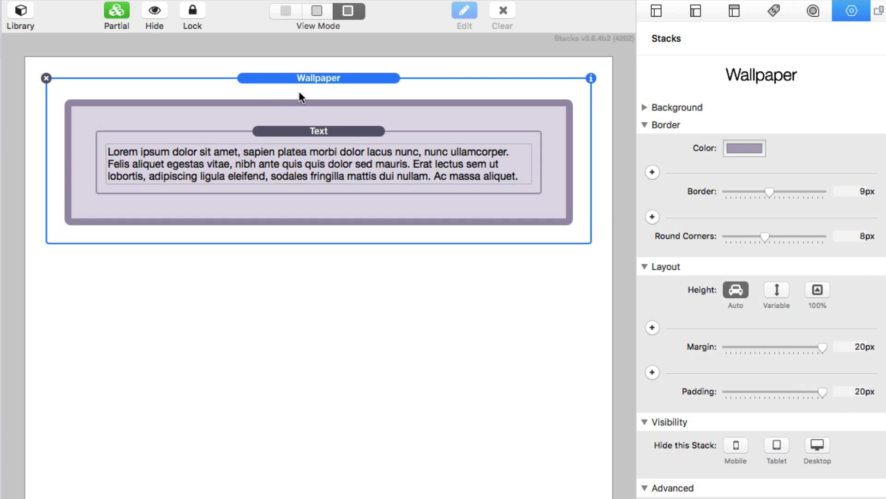
key(super+shift+p)
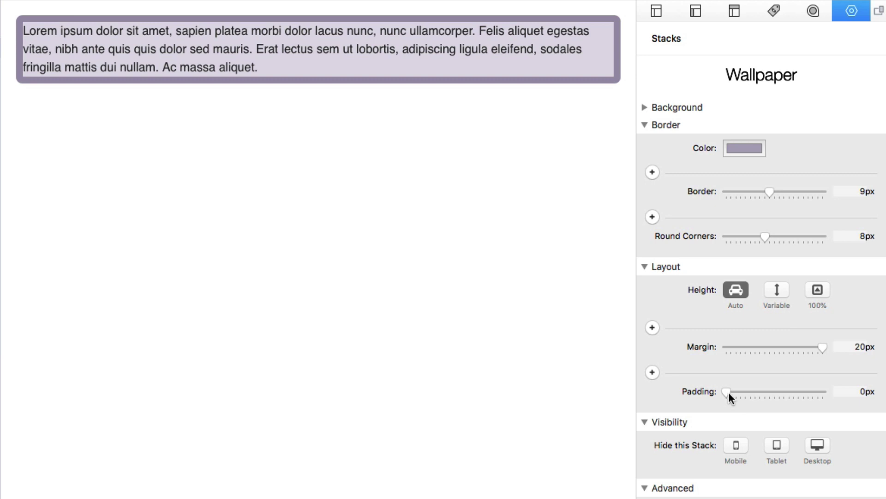
drag(727, 392, 860, 405)
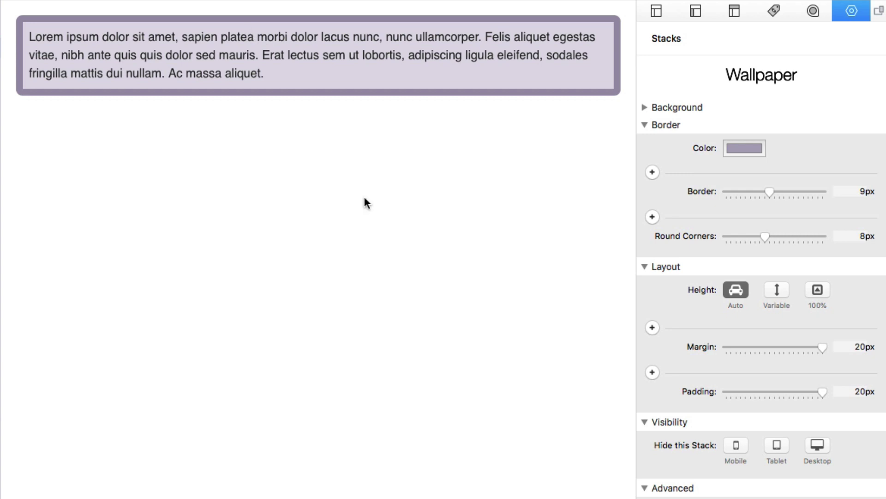
Step: Switch the Wallpaper's height to Variable and shorten the window to test how the height responds in the preview
click(782, 290)
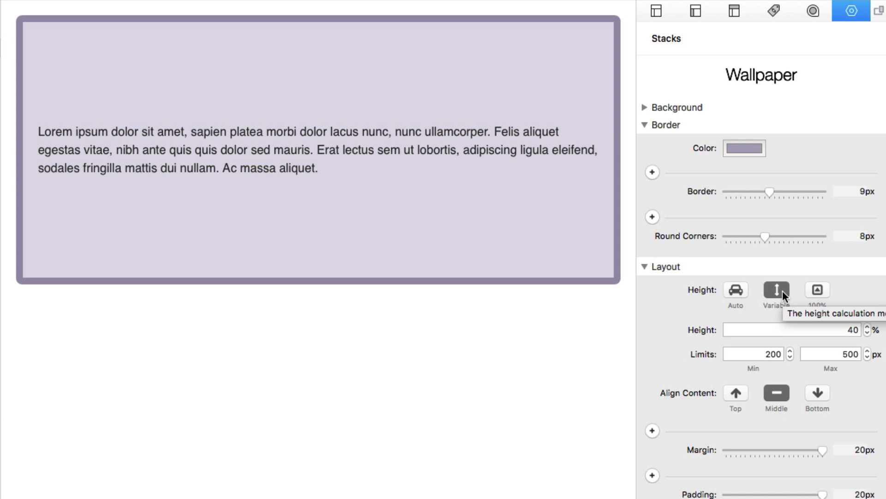
click(837, 330)
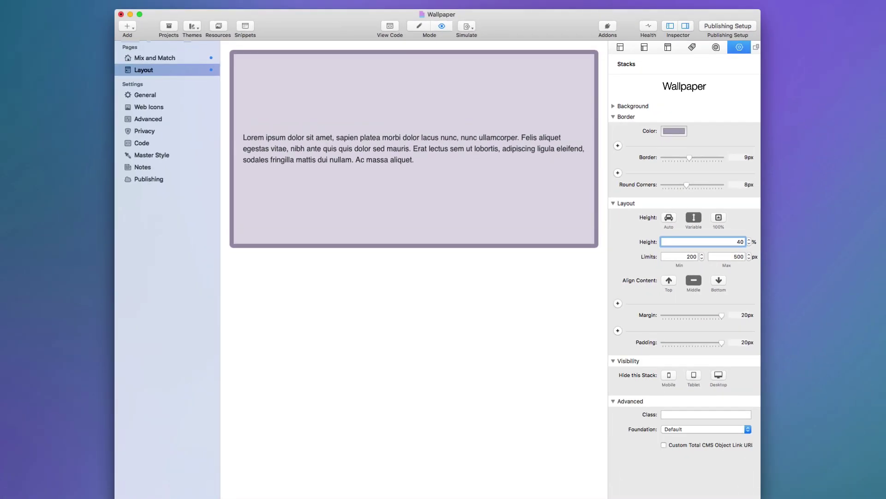
drag(475, 497, 485, 458)
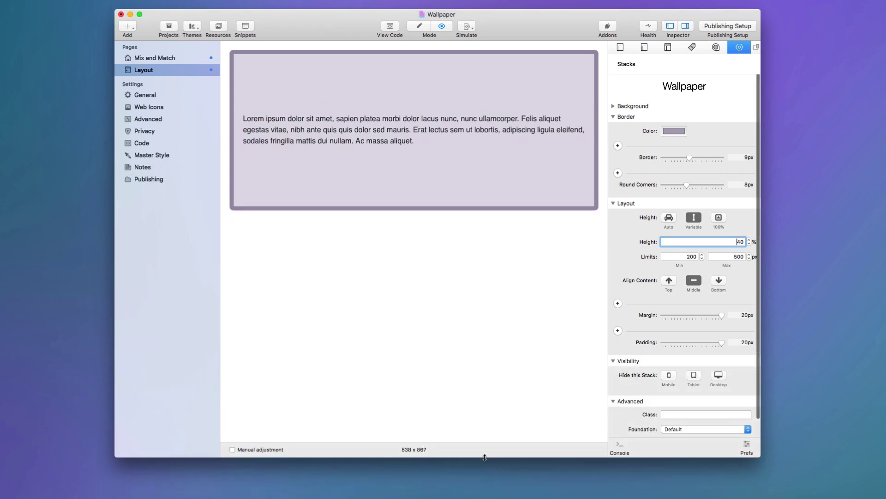
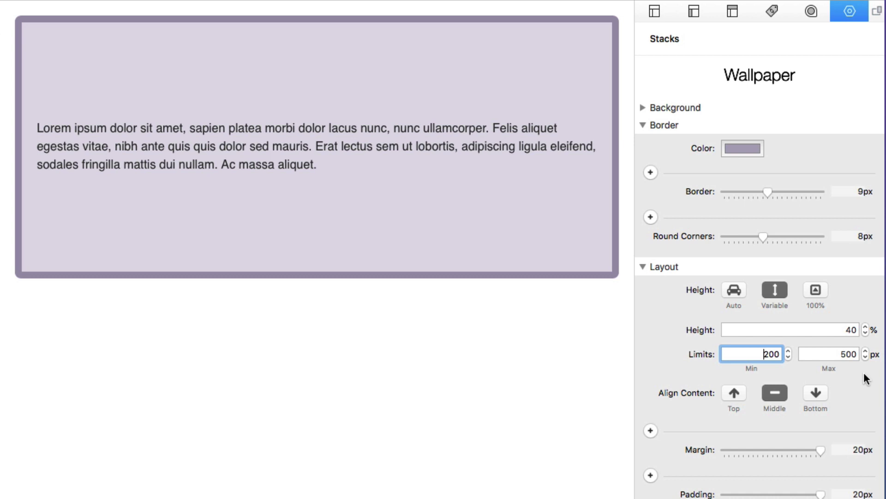
Step: Set the Wallpaper's variable height to 100%
click(839, 329)
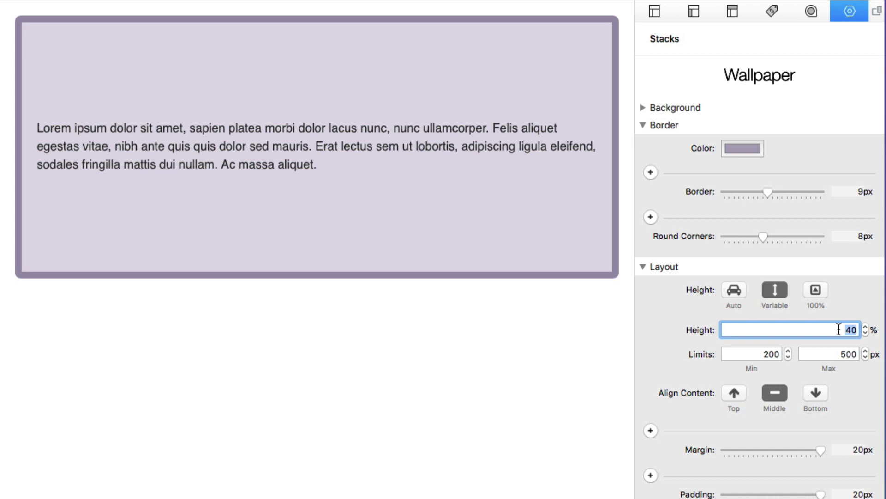
text(100)
key(Return)
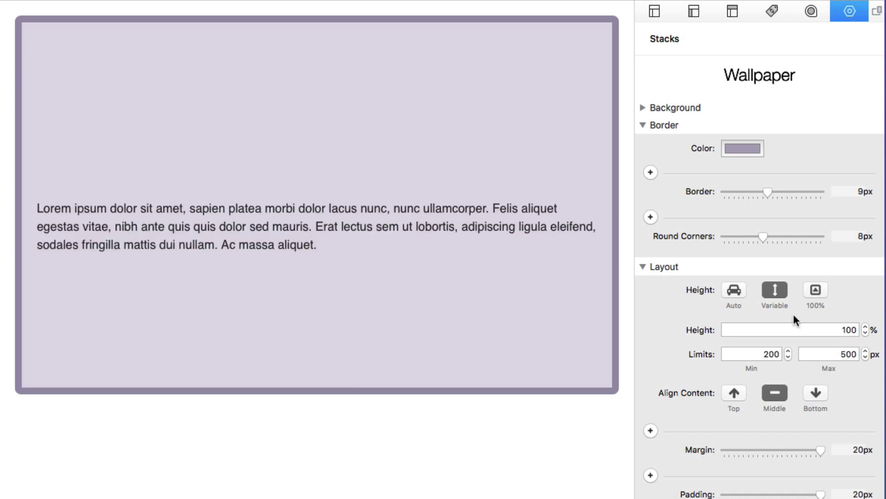
Step: Return to edit mode and reset the Wallpaper's border, round corners and margin to 0 px
key(super+r)
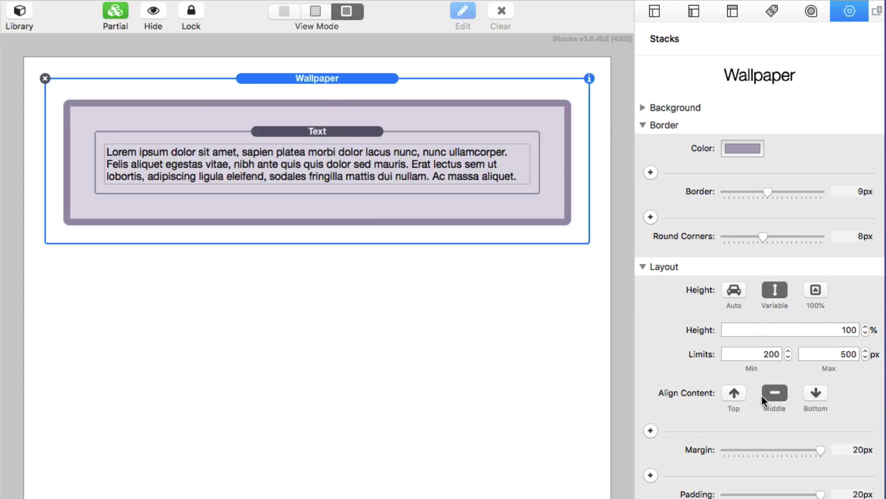
drag(769, 193, 686, 196)
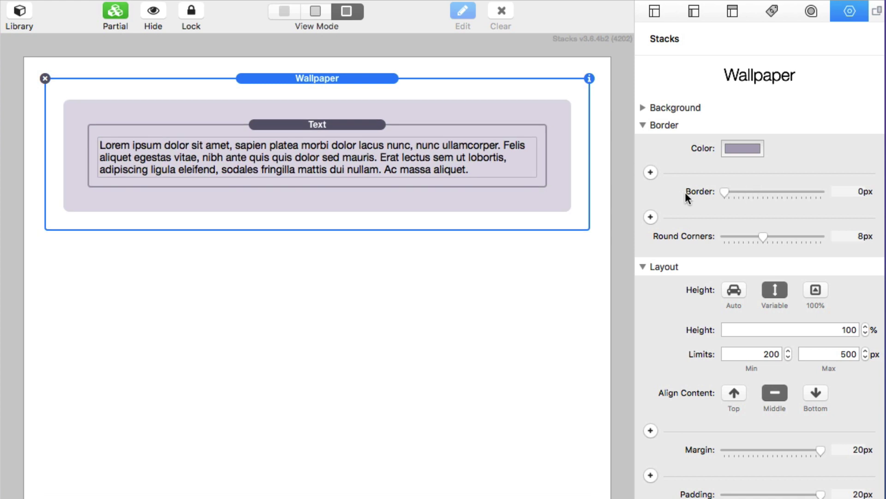
drag(768, 236, 611, 233)
drag(827, 456, 641, 443)
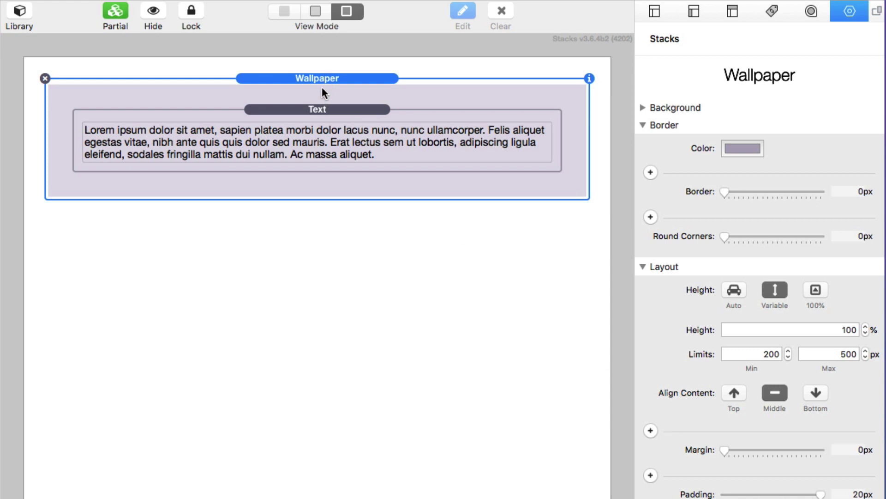
Step: Preview the page and raise the Wallpaper's maximum height limit to 2000 px
click(830, 329)
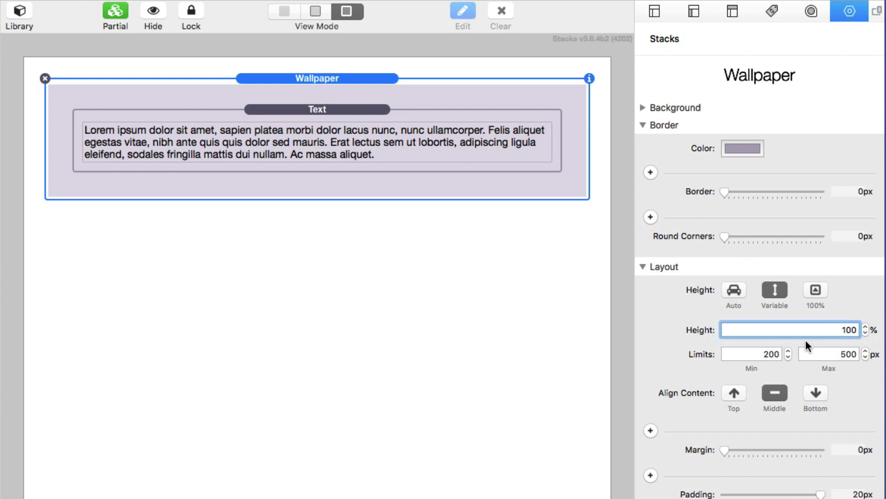
click(762, 354)
click(804, 353)
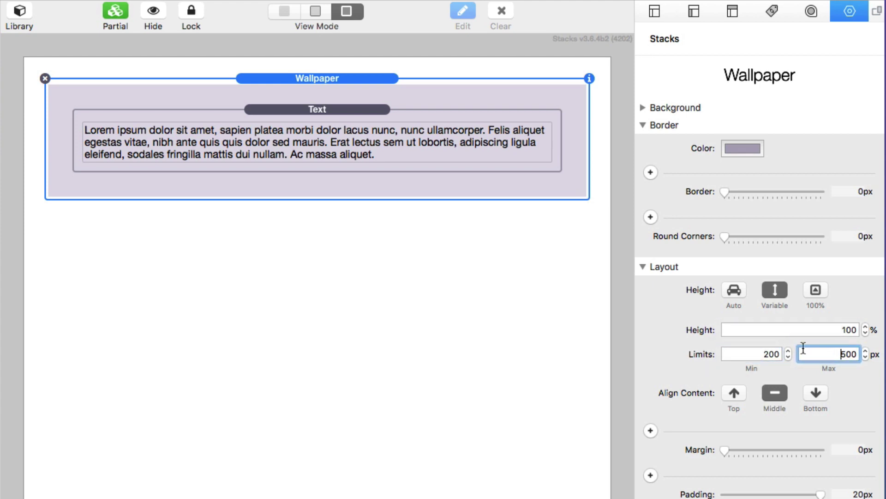
key(super+r)
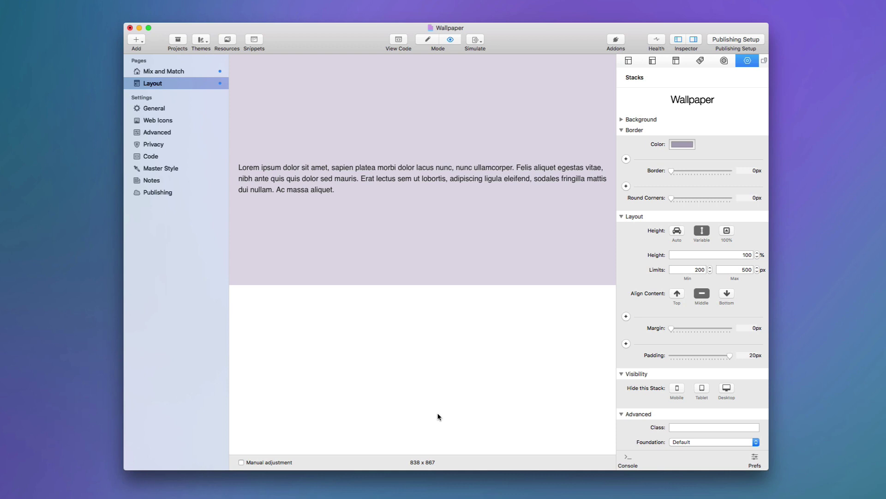
click(734, 269)
double_click(736, 268)
key(Right)
text(0)
key(Return)
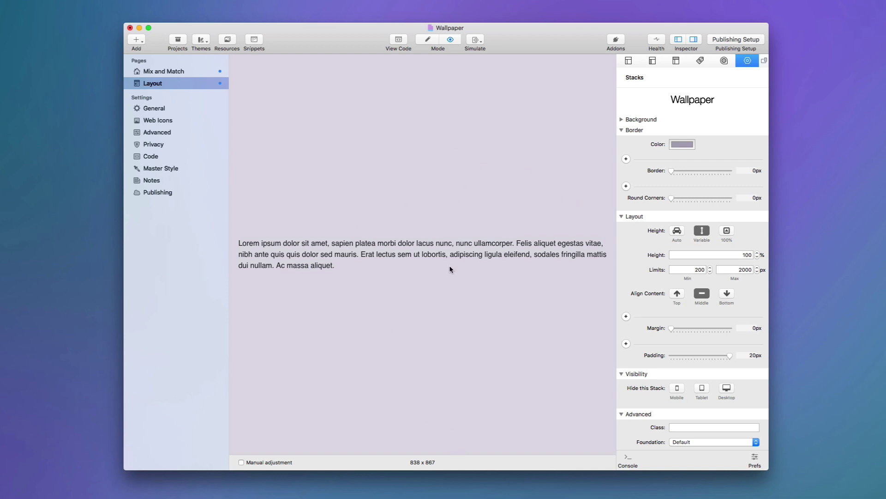
Step: Return to edit mode and select the first Wallpaper stack on the page
key(super+shift+p)
click(481, 107)
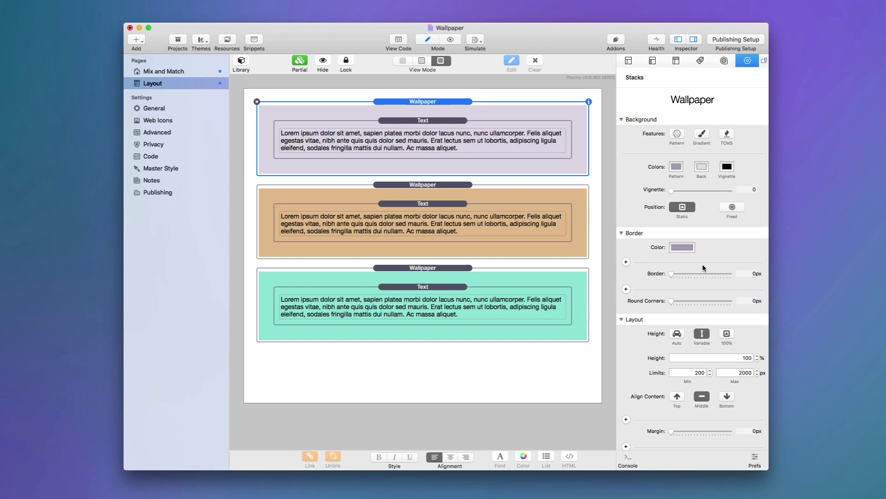
Step: Preview the page and examine how the three Wallpaper sections fill the browser height
click(626, 120)
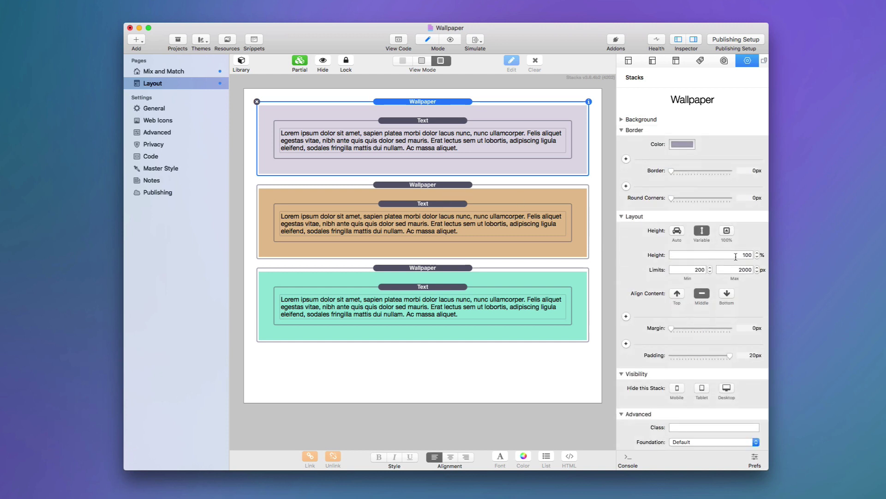
click(621, 130)
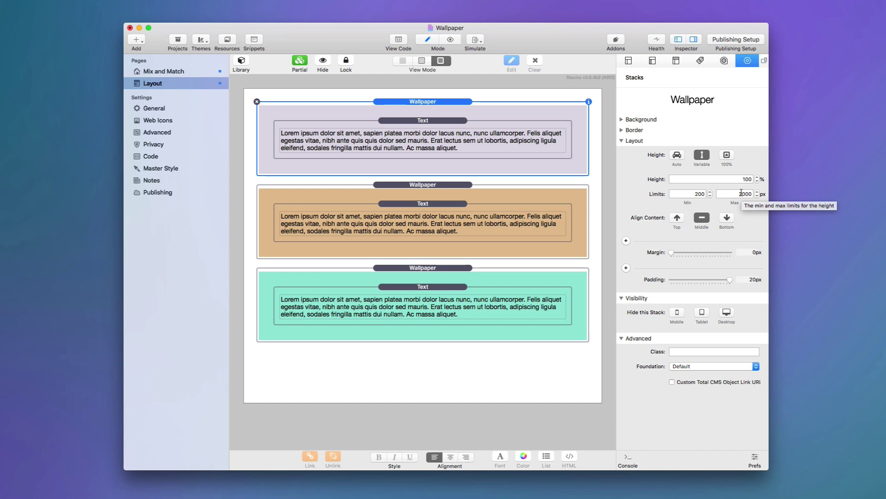
key(super+r)
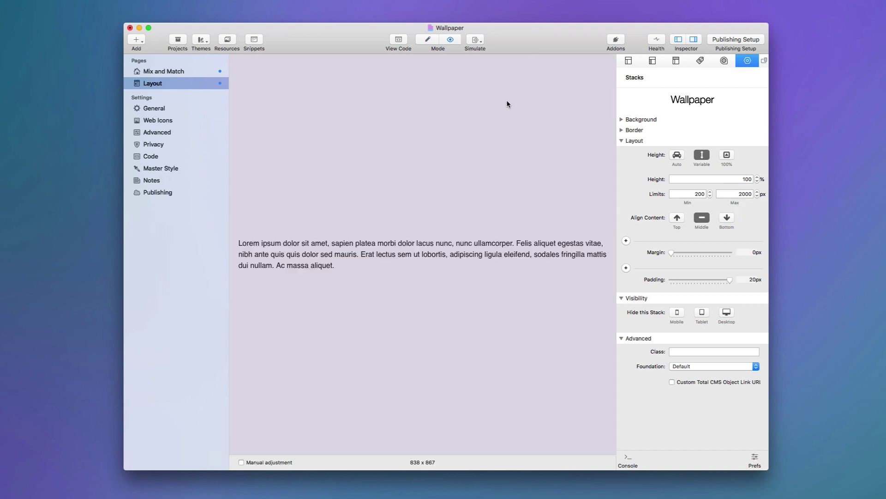
scroll(480, 237, down, 5)
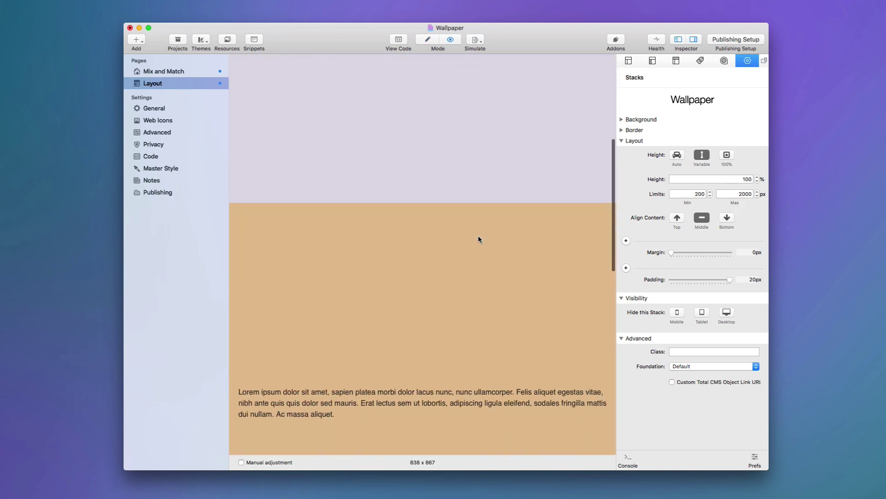
scroll(478, 240, down, 5)
scroll(479, 239, up, 2)
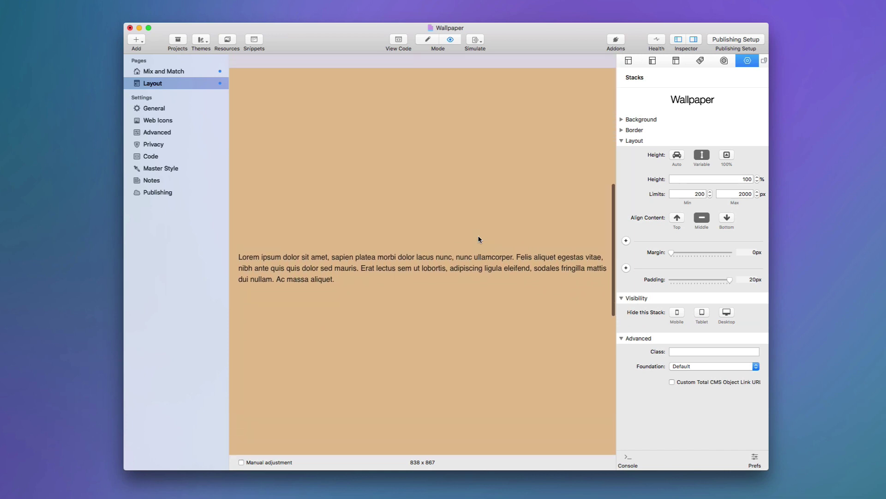
scroll(479, 239, down, 10)
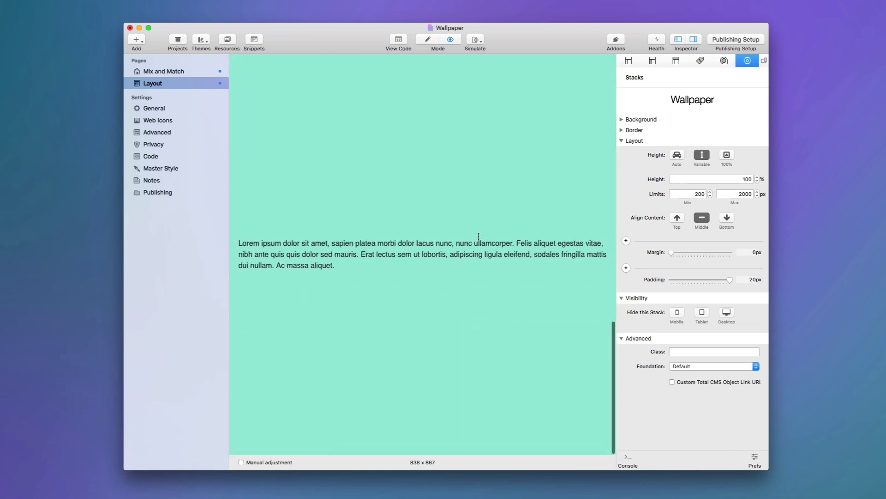
scroll(479, 236, up, 10)
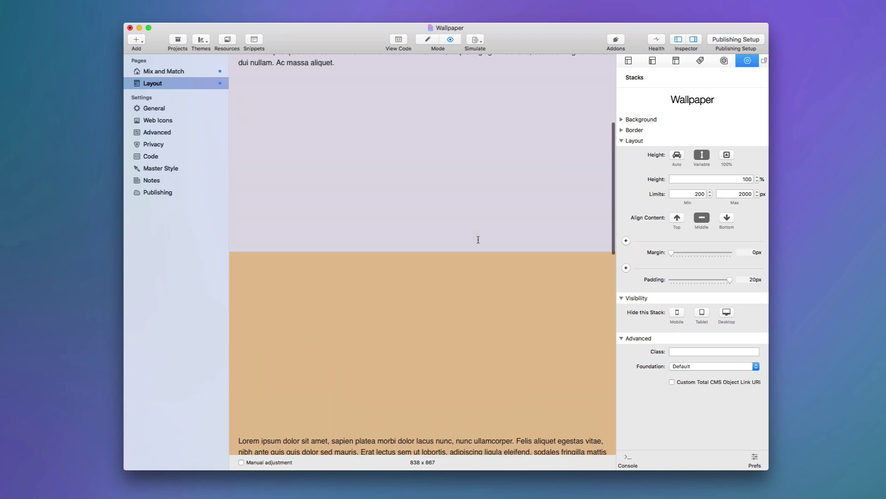
scroll(478, 240, up, 5)
scroll(479, 239, down, 15)
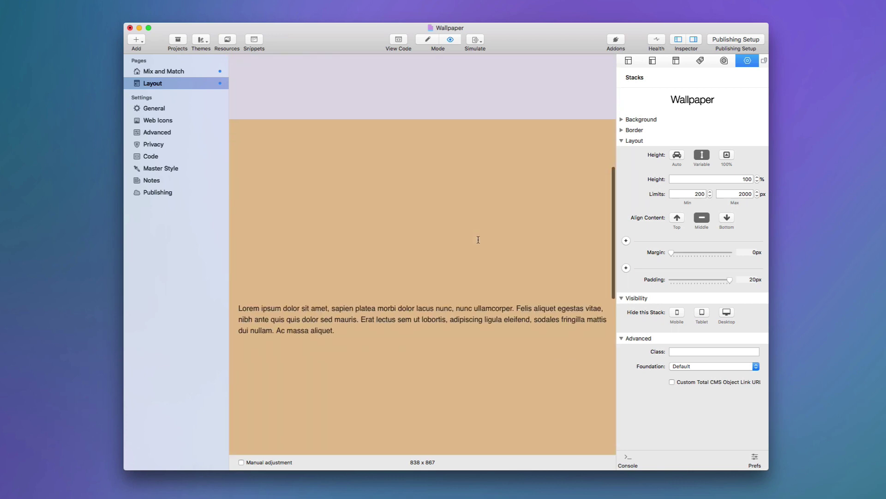
scroll(479, 239, up, 15)
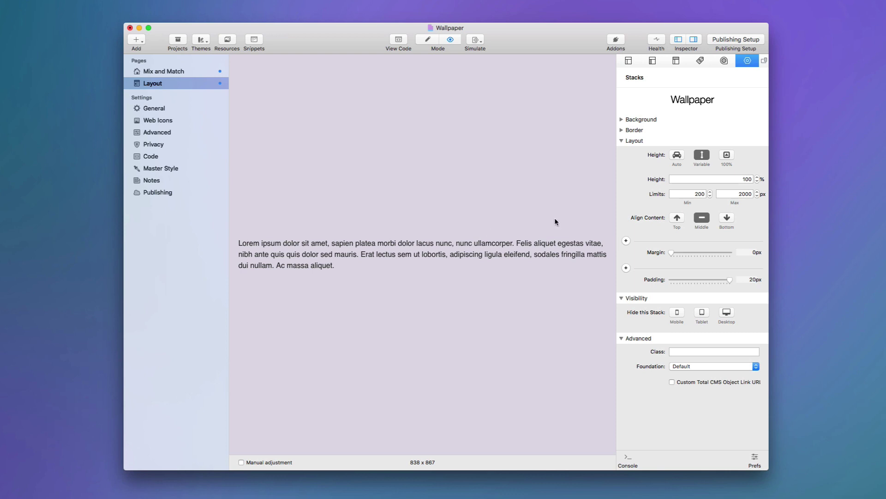
Step: Set the first Wallpaper's variable height to 80% and check the sections in the preview
click(734, 178)
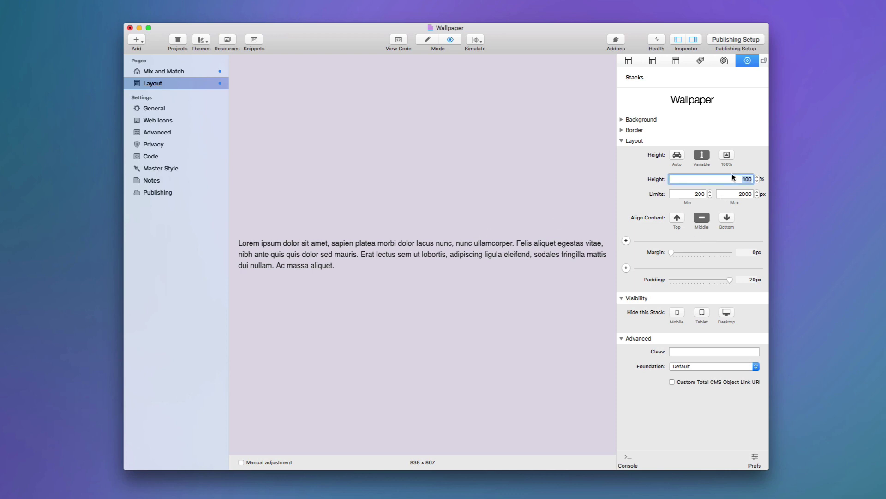
text(80)
key(Return)
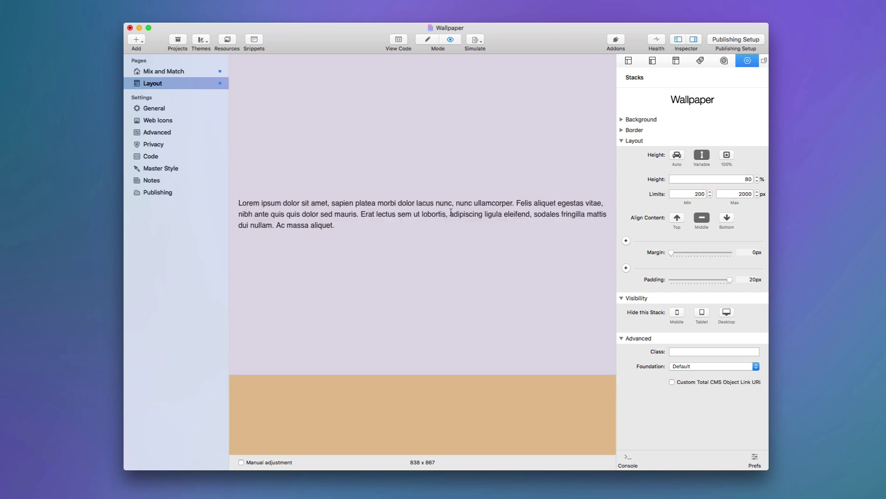
scroll(451, 214, down, 10)
scroll(451, 215, up, 10)
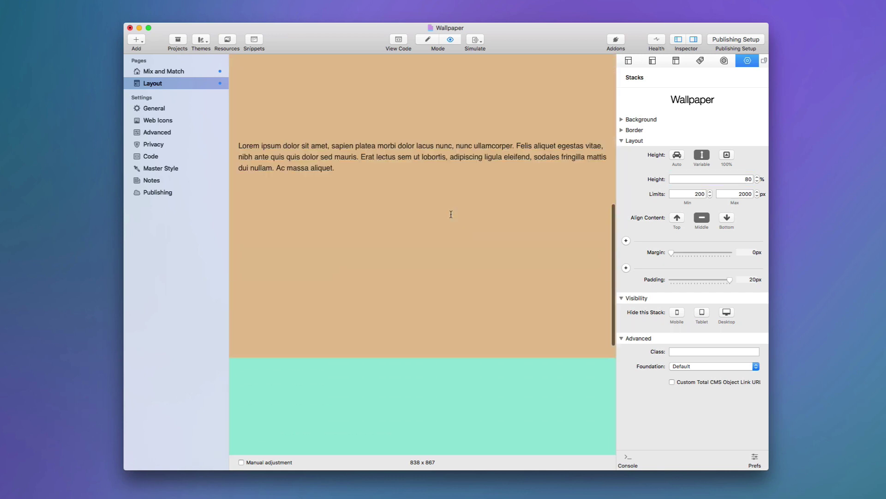
key(super+e)
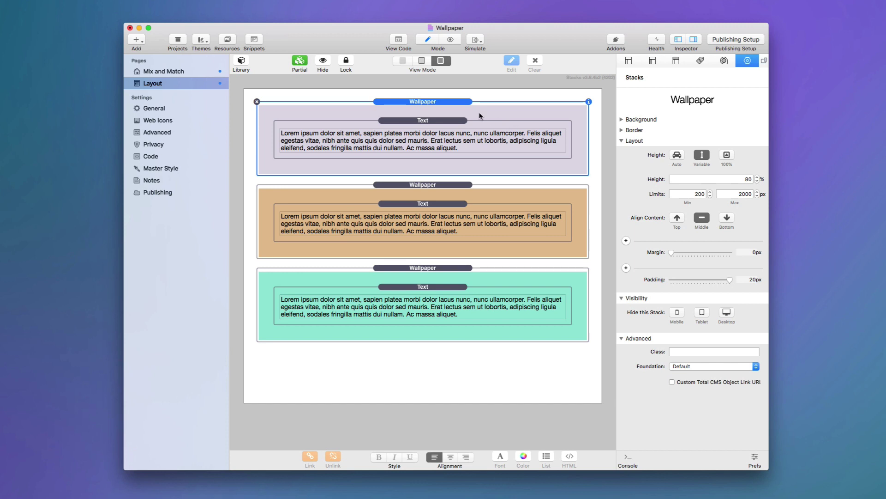
click(730, 178)
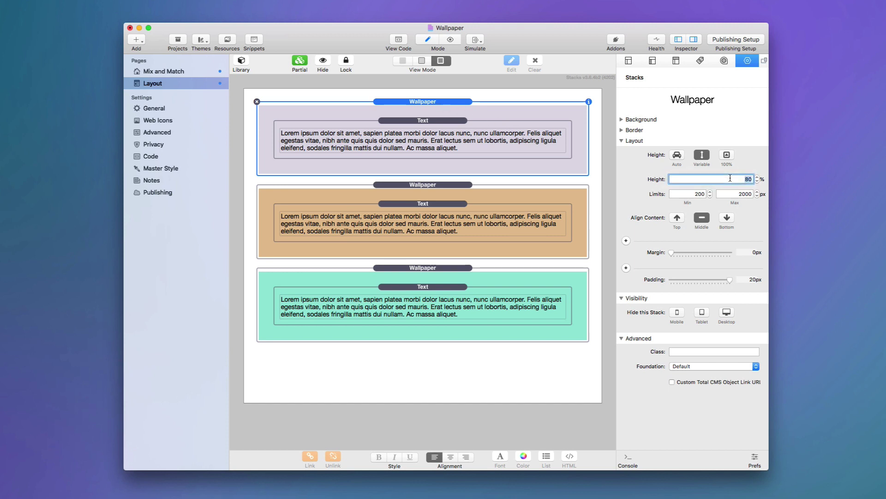
click(405, 112)
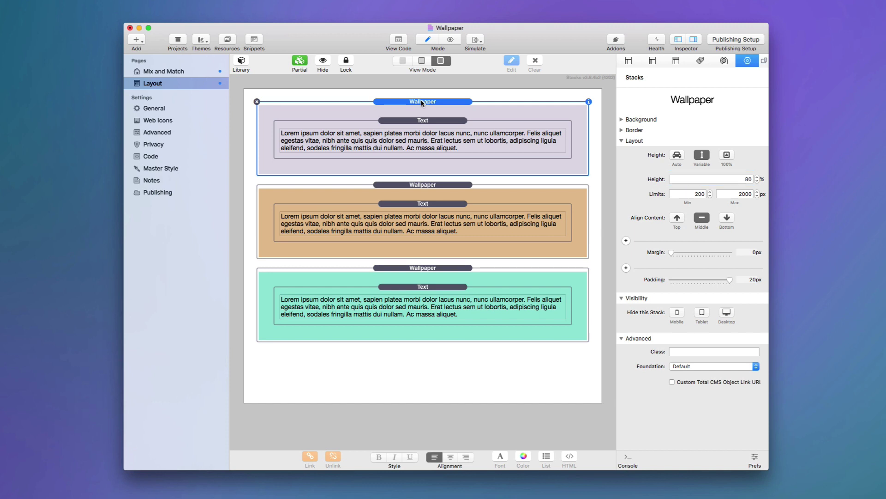
Step: Preview the Wallpaper's content aligned to Top and to Bottom, and return the alignment to Middle
key(super+r)
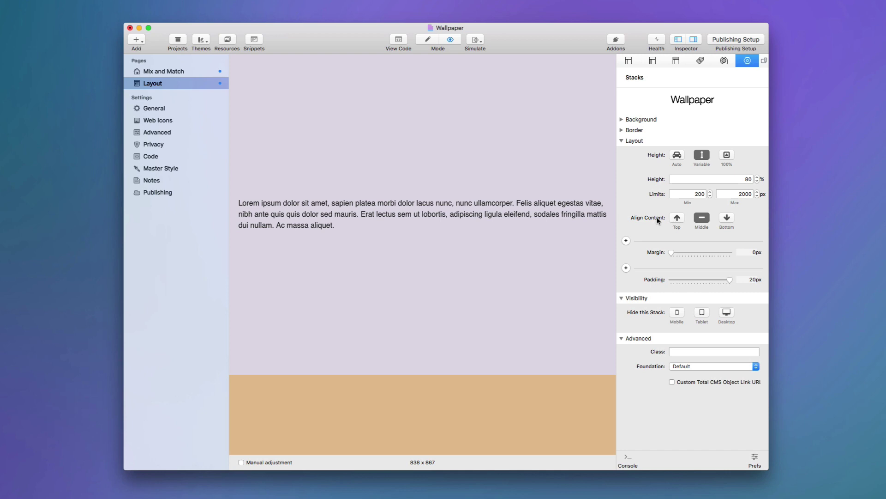
click(677, 219)
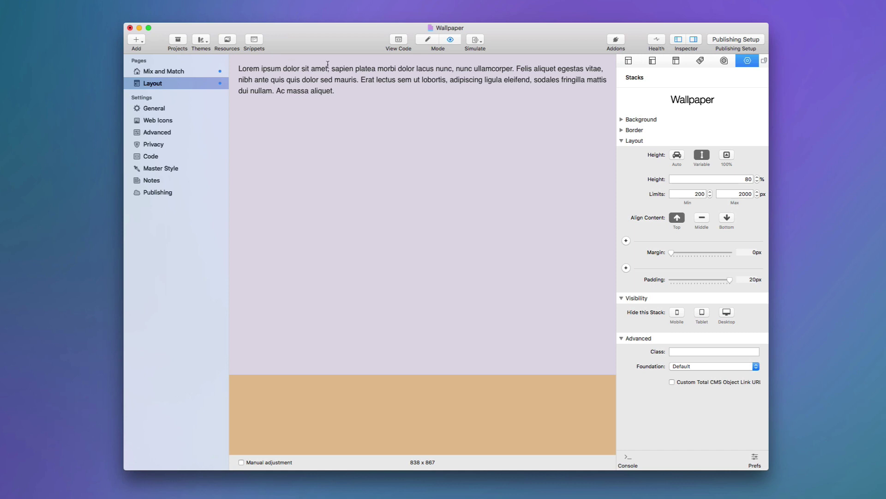
click(727, 219)
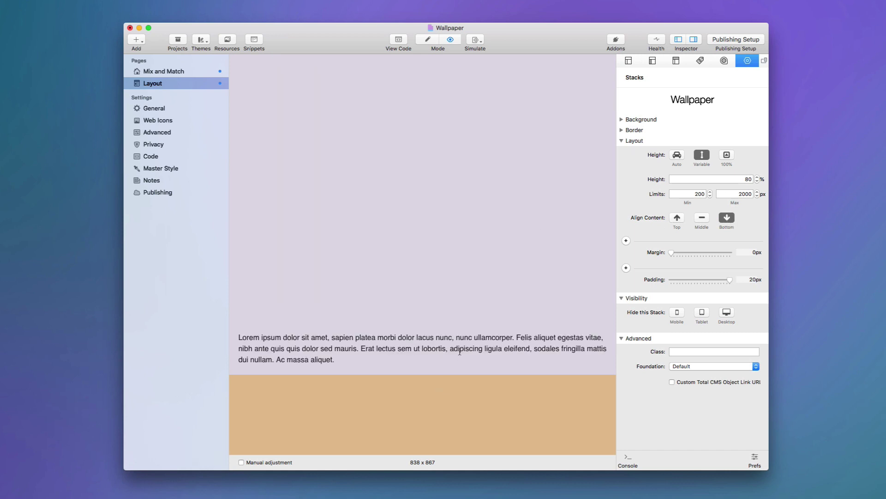
click(701, 219)
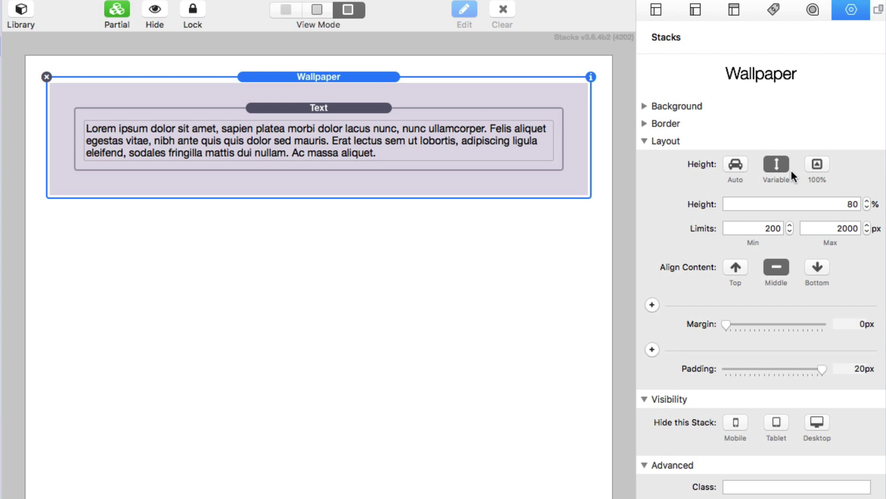
Step: Switch the Wallpaper's height mode to 100%, comparing it with the Variable mode
click(817, 166)
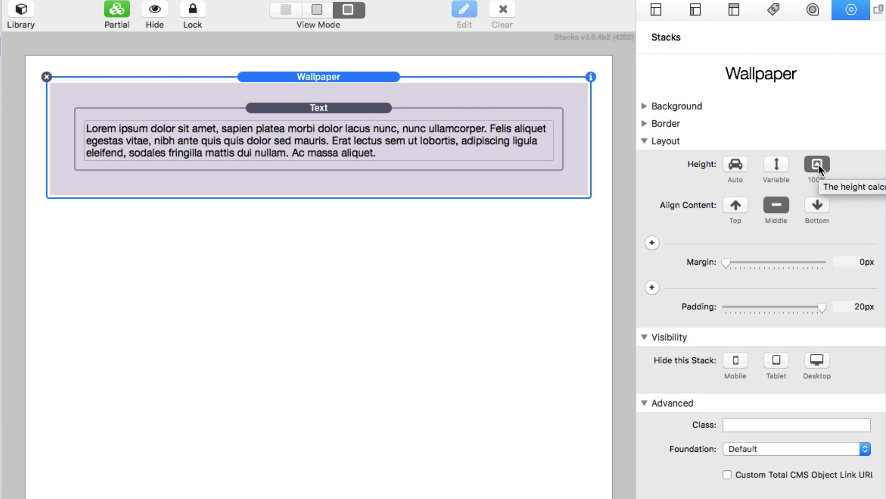
click(781, 163)
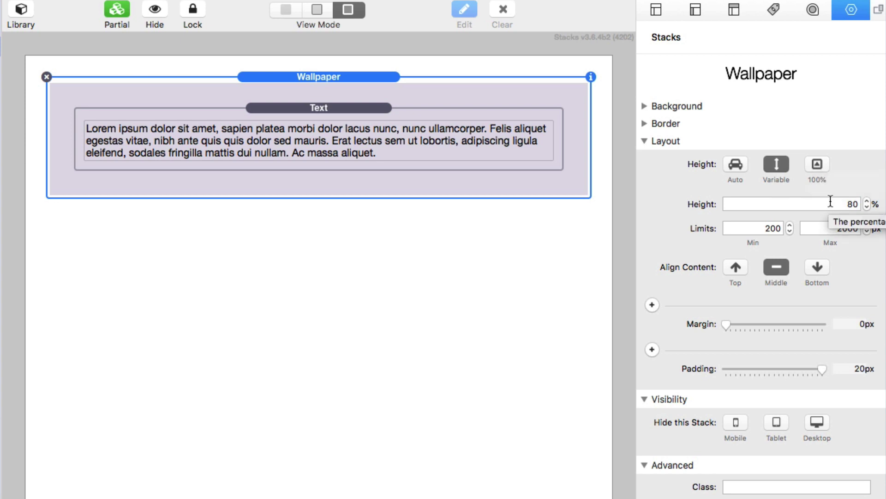
click(819, 163)
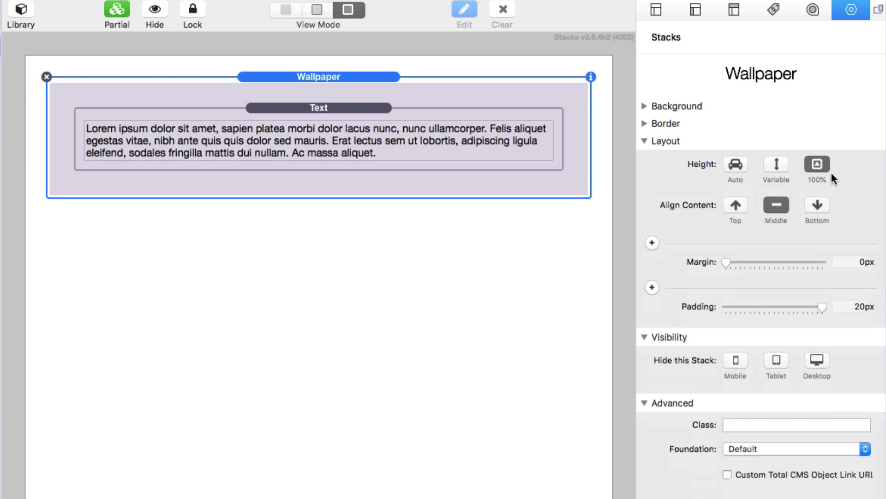
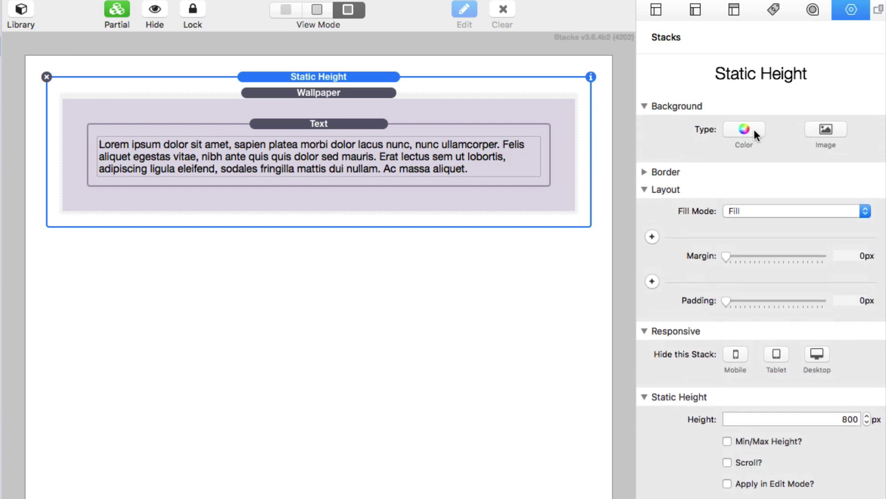
Step: Give the Static Height stack a color background, preview the page and change the color to a light yellow-green
click(751, 129)
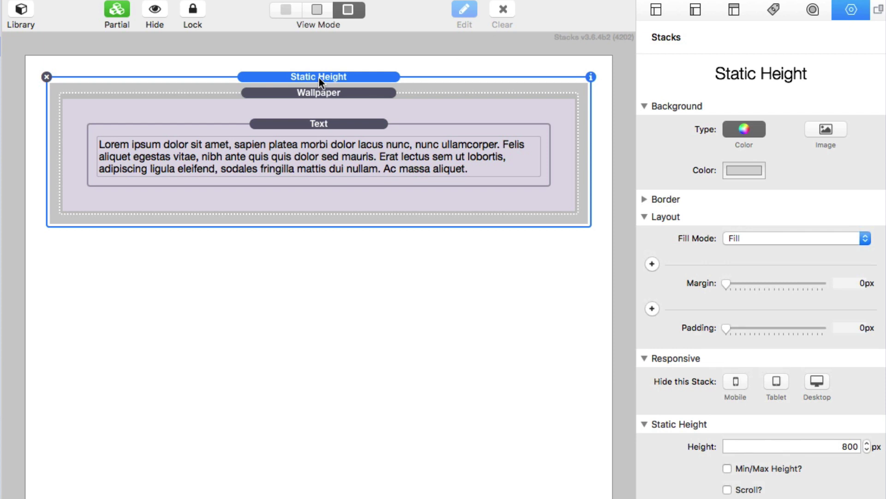
key(super+r)
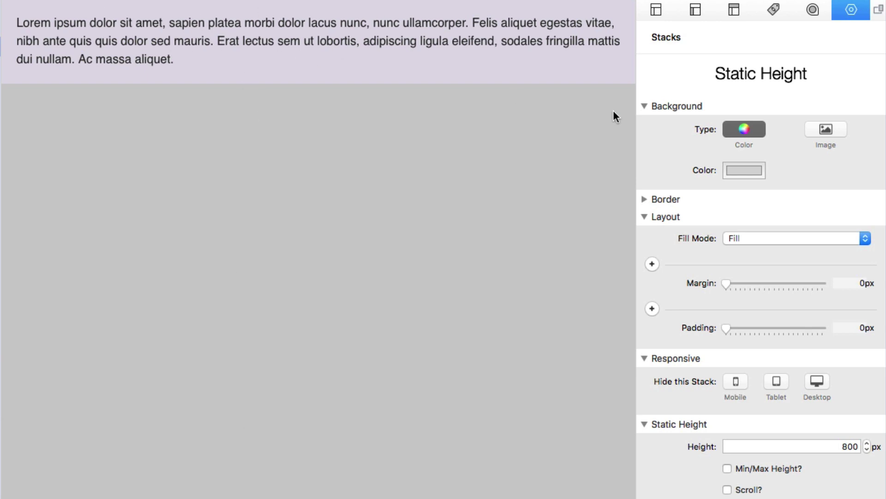
click(743, 170)
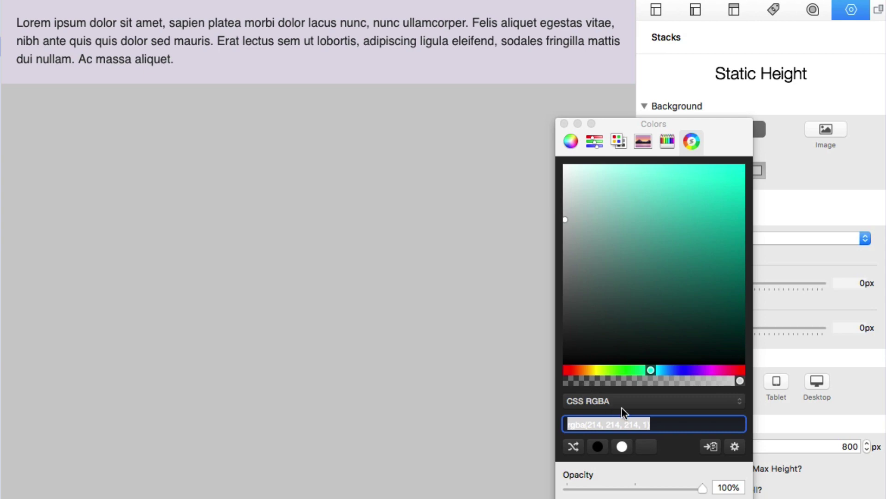
drag(619, 370, 598, 367)
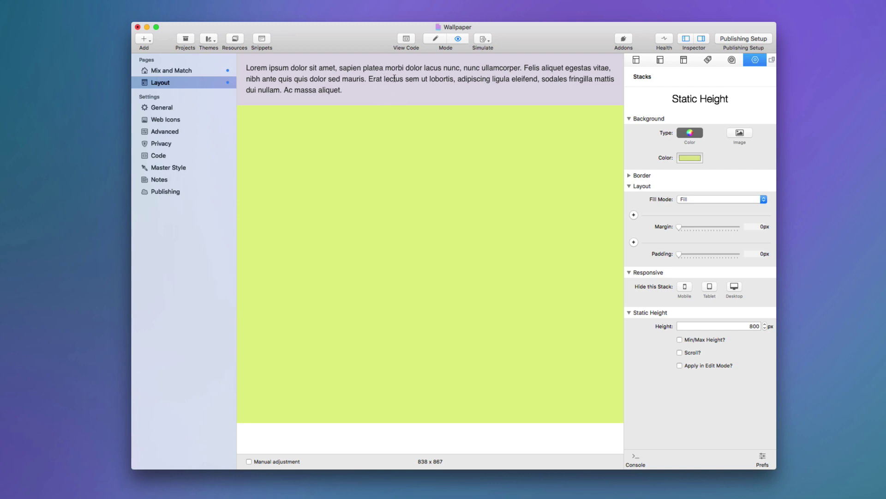
Step: Return to edit mode, set the Wallpaper inside the Static Height stack to 100% height, and preview the page
key(super+r)
click(436, 112)
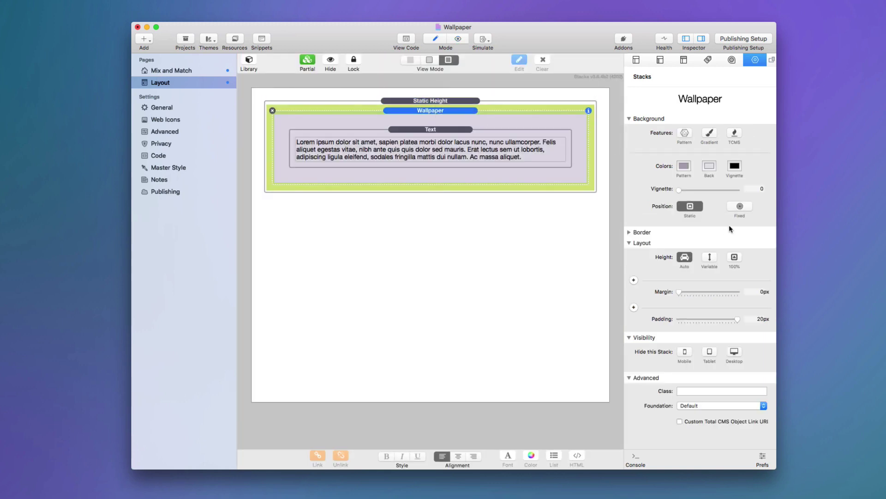
click(735, 257)
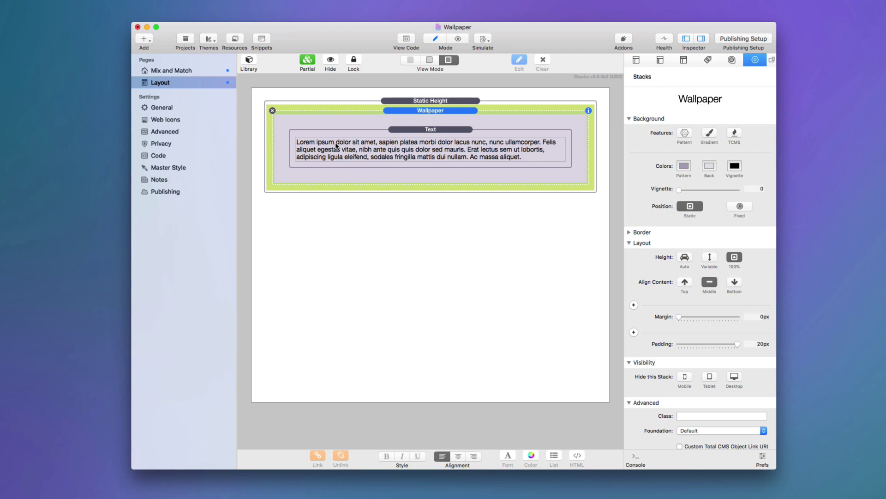
key(super+r)
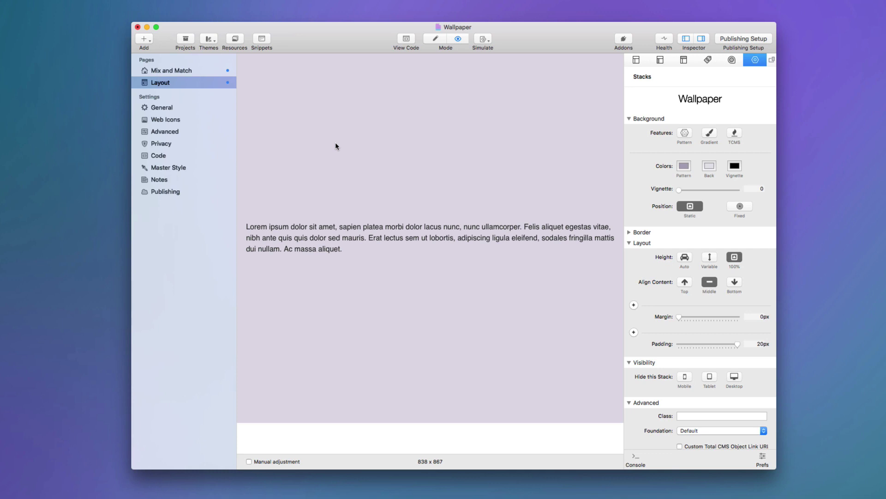
Step: In edit mode, move the Wallpaper into the first column of the 2 Columns stack and copy it into the second column
key(super+r)
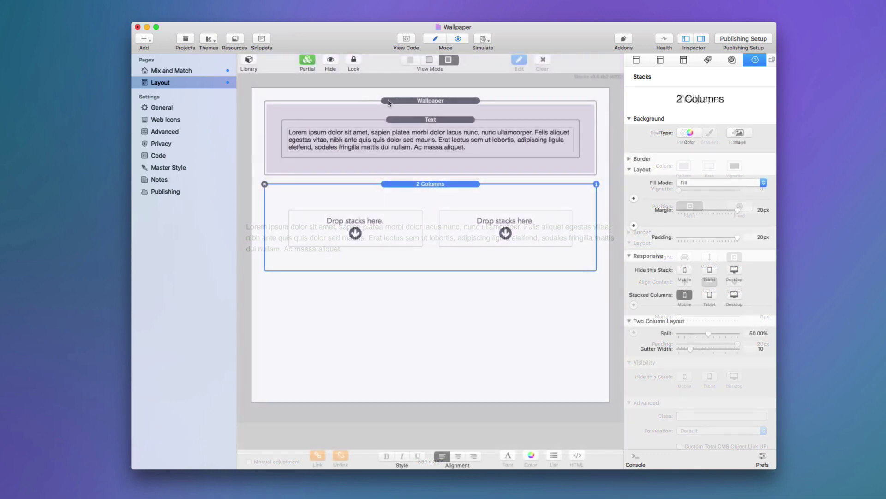
click(388, 102)
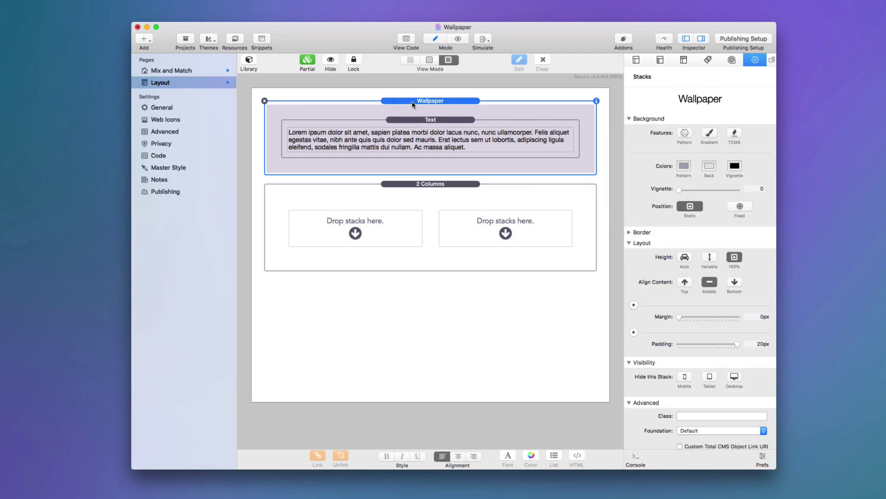
drag(411, 102, 367, 217)
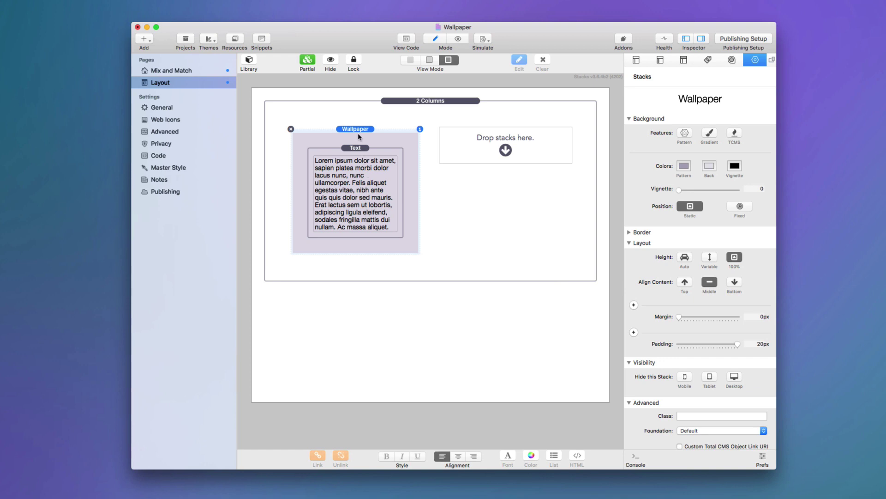
drag(356, 128, 494, 135)
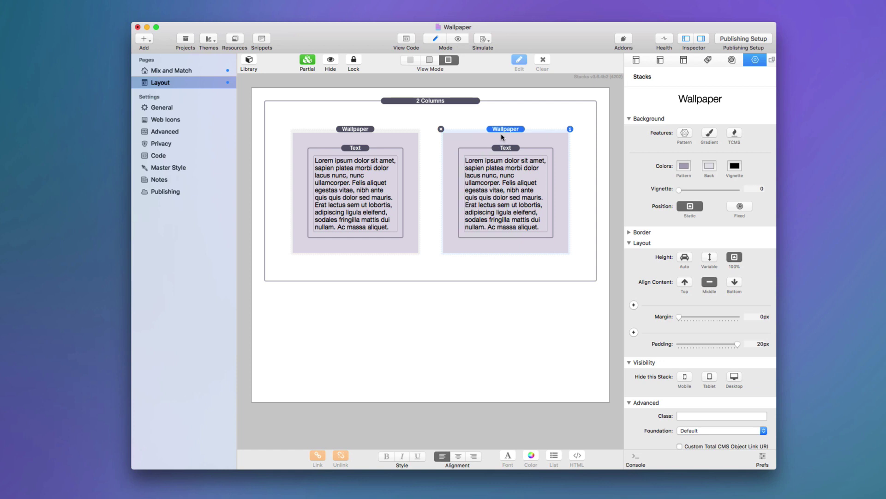
Step: Set the second column's Wallpaper border to 11 px and its round corners to 10 px
click(629, 232)
drag(678, 272, 711, 271)
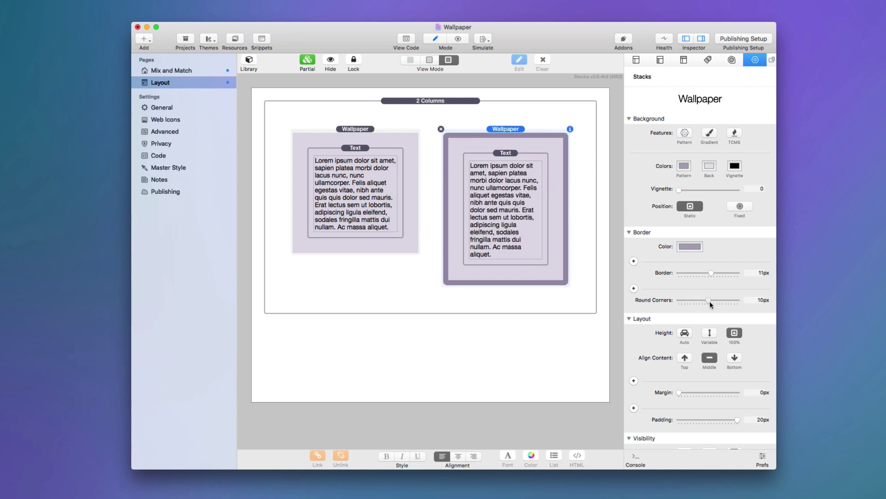
Step: Replace the first column's Wallpaper with a copy of the bordered Wallpaper from the second column, and check the page in preview mode
click(357, 134)
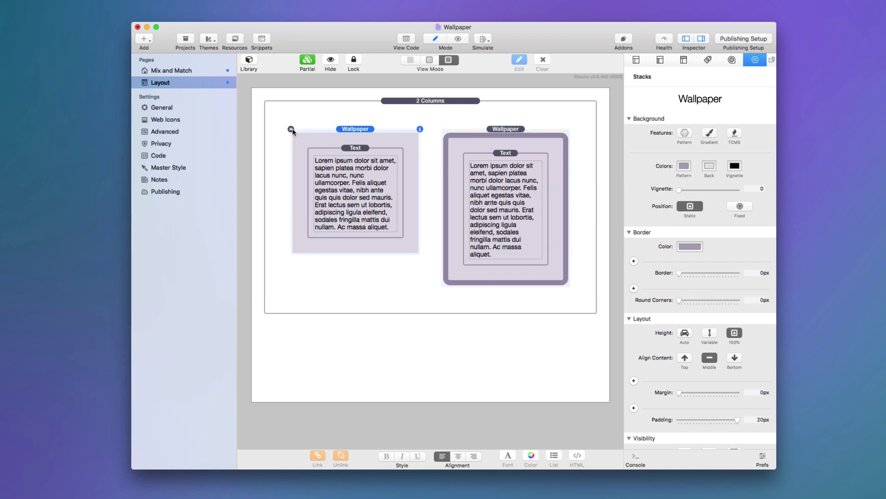
click(292, 129)
drag(506, 129, 395, 133)
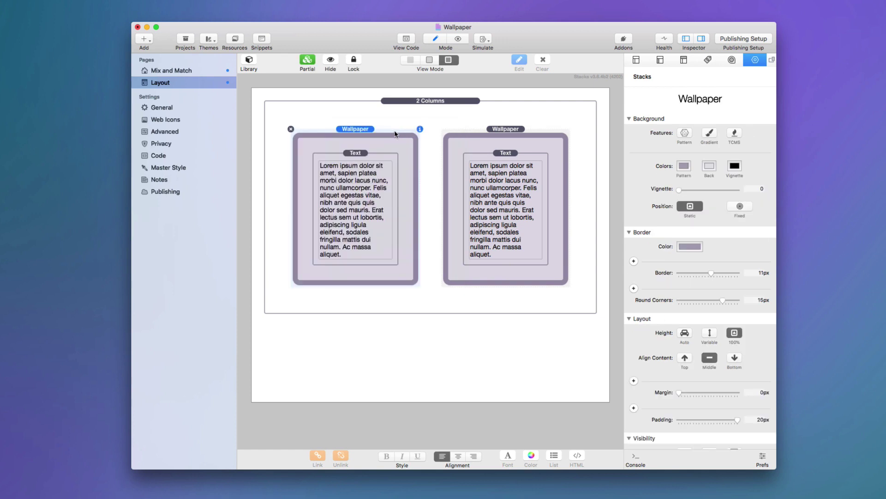
key(super+r)
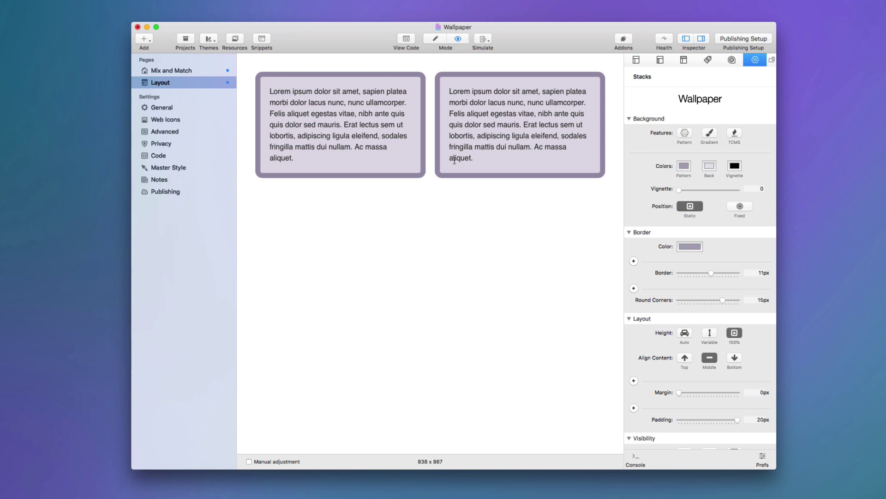
key(super+e)
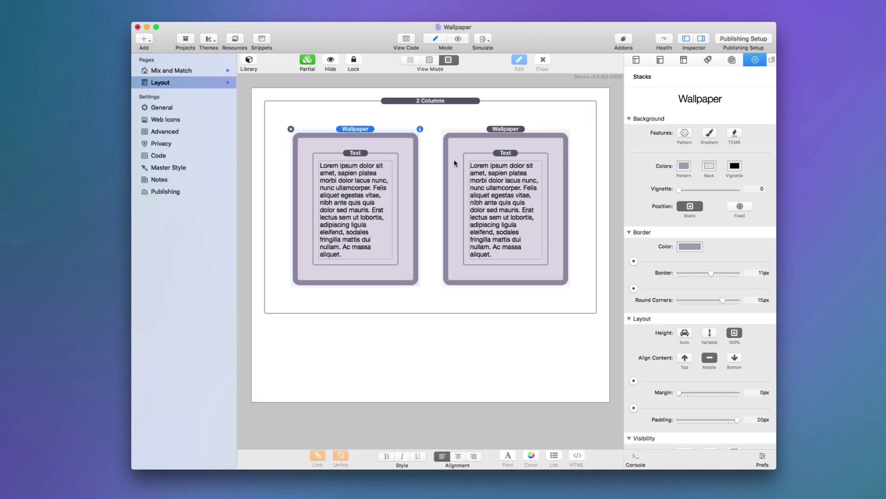
Step: Set the second column's Wallpaper to a variable height of 50% and check the page in preview mode before returning to editing
click(501, 141)
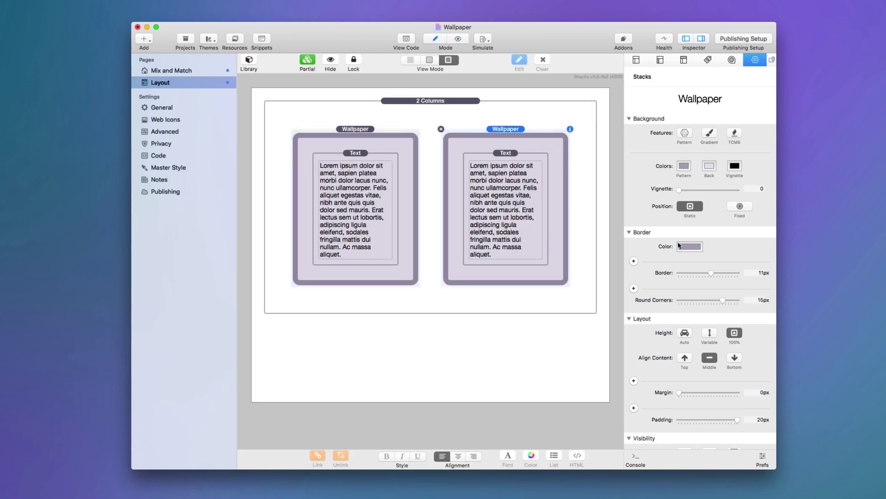
scroll(714, 335, down, 5)
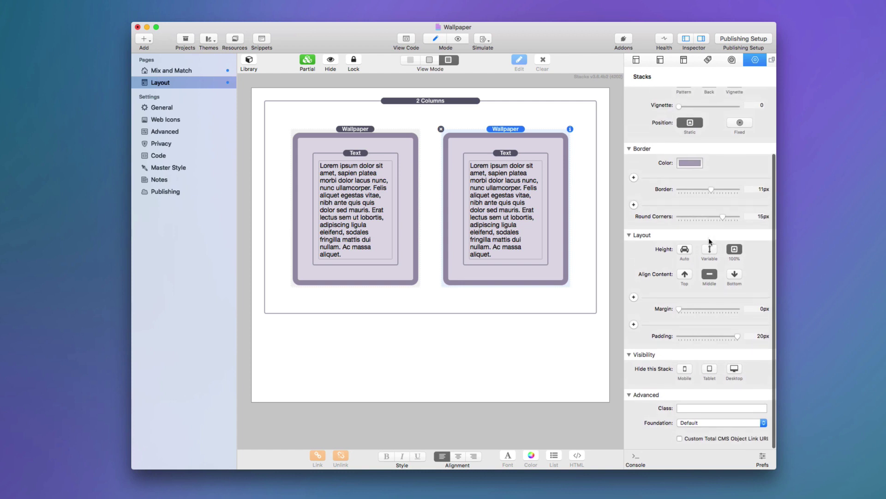
click(710, 250)
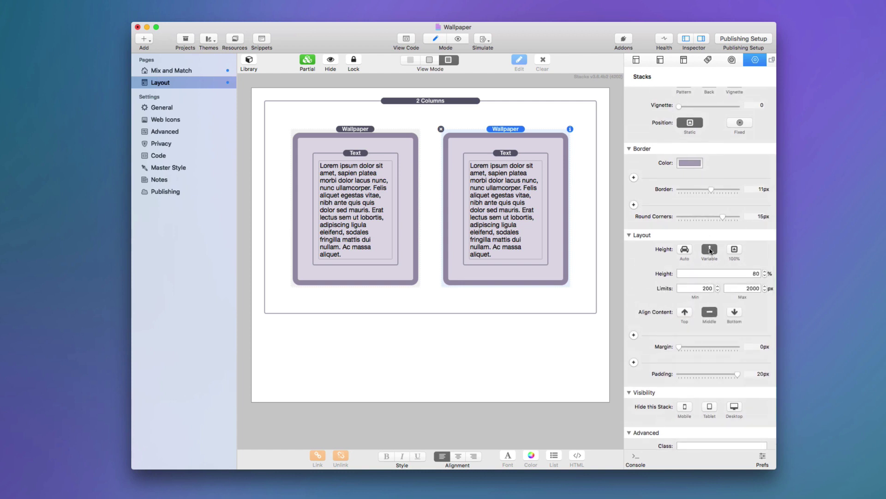
click(748, 273)
text(50)
key(Tab)
key(super+r)
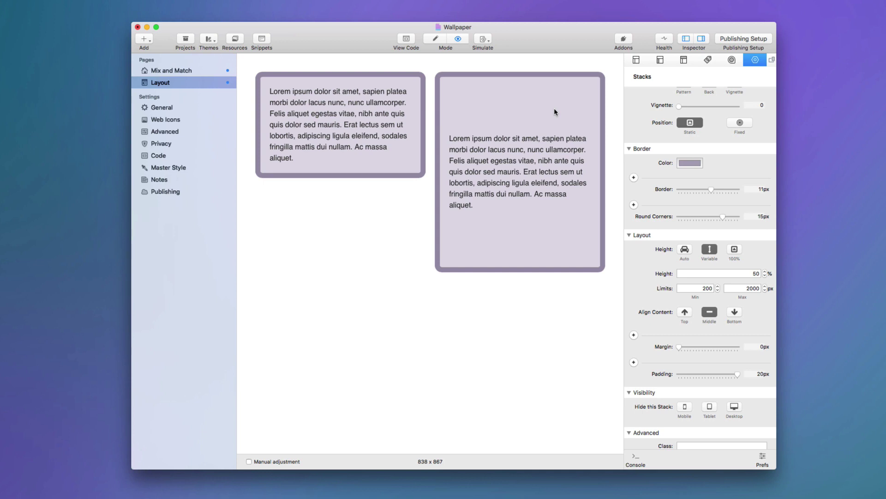
key(super+e)
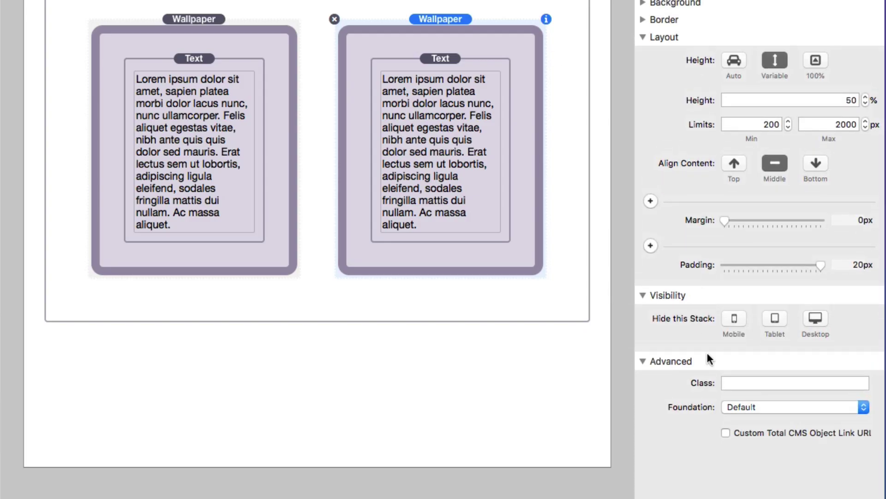
Step: Try the Foundation options Alt Colors and Swatch 1 on the second column's Wallpaper and set the option back to Default
click(760, 382)
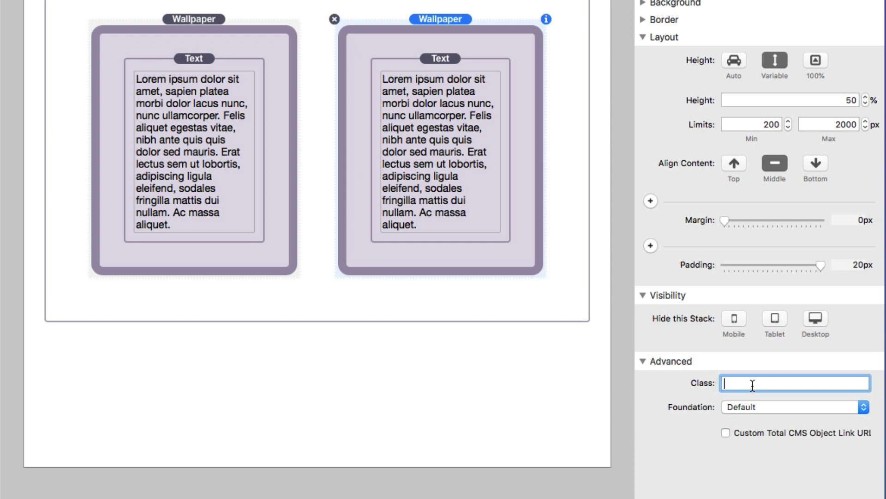
click(753, 409)
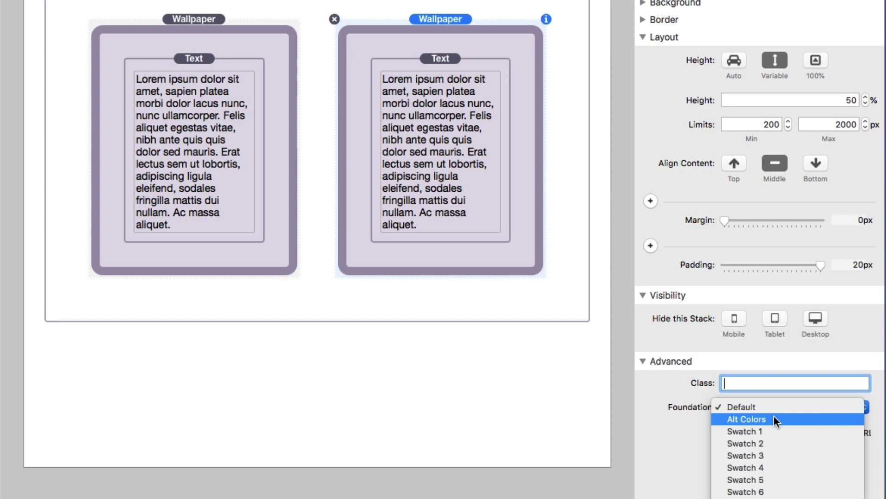
click(774, 418)
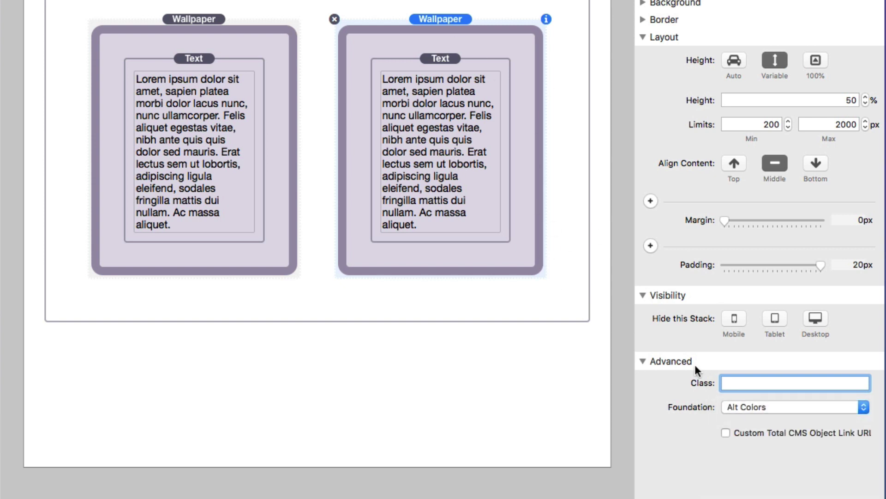
click(757, 405)
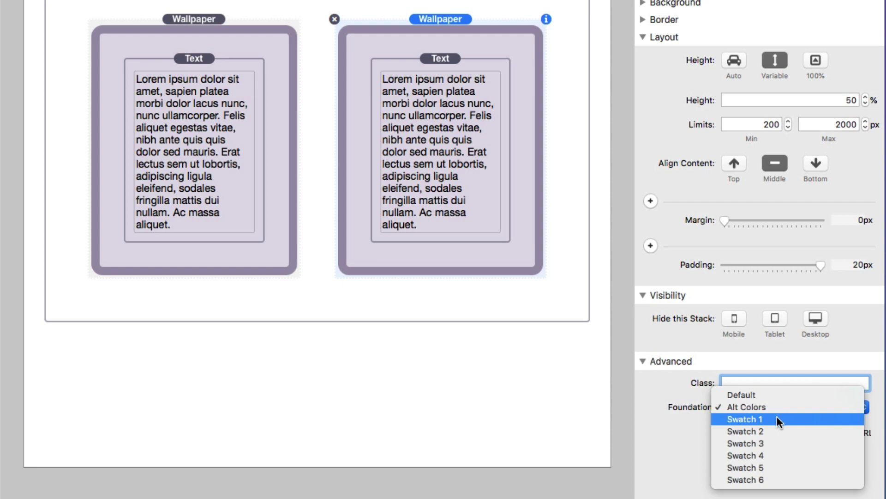
click(777, 418)
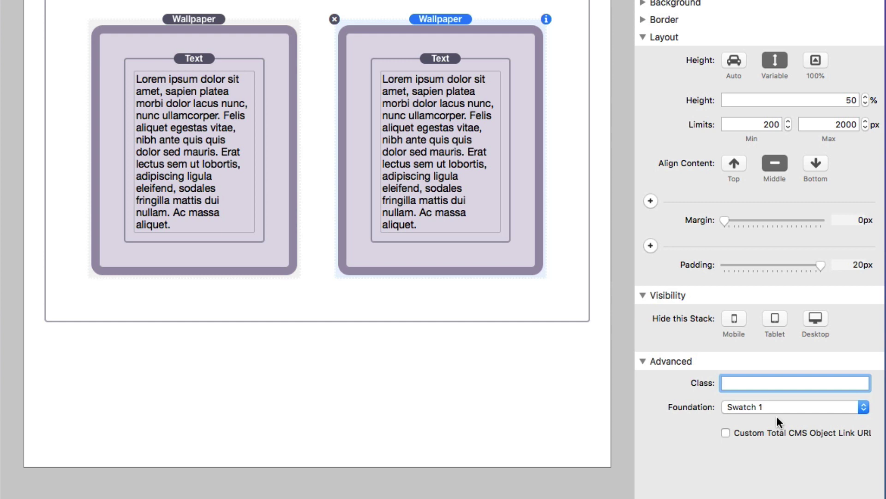
click(764, 407)
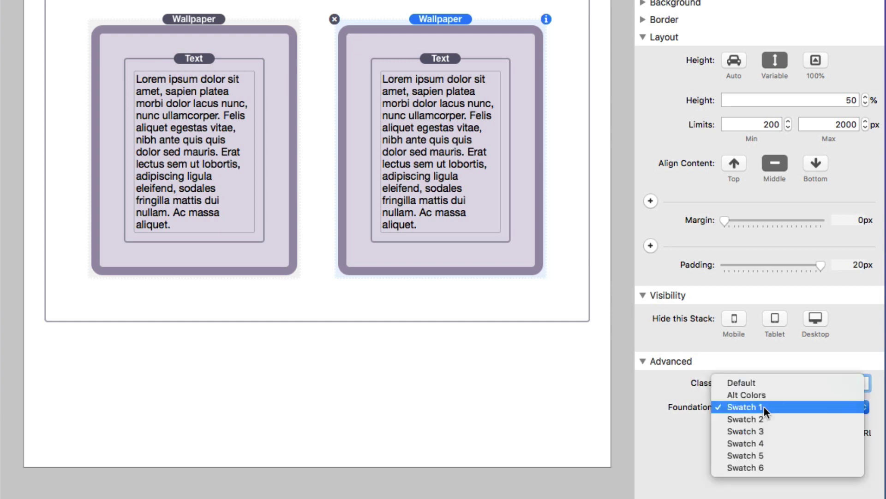
click(764, 384)
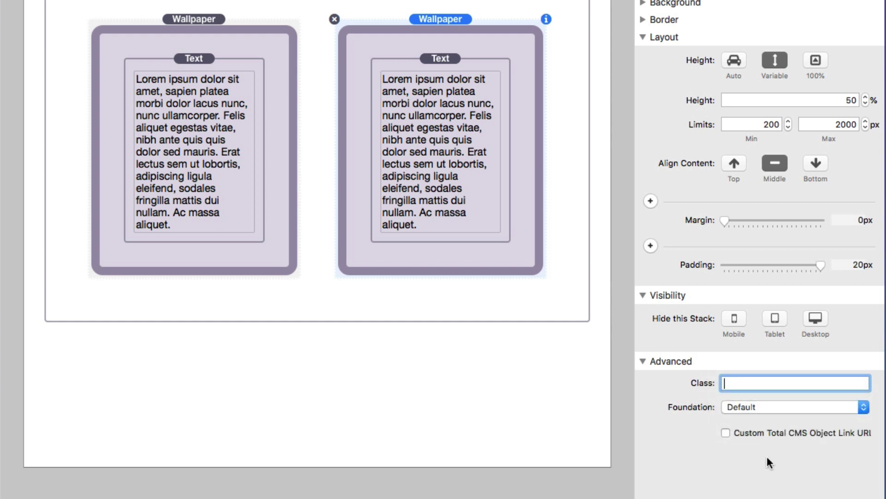
Step: Enable the Custom Total CMS Object Link URL option for the second column's Wallpaper
click(751, 432)
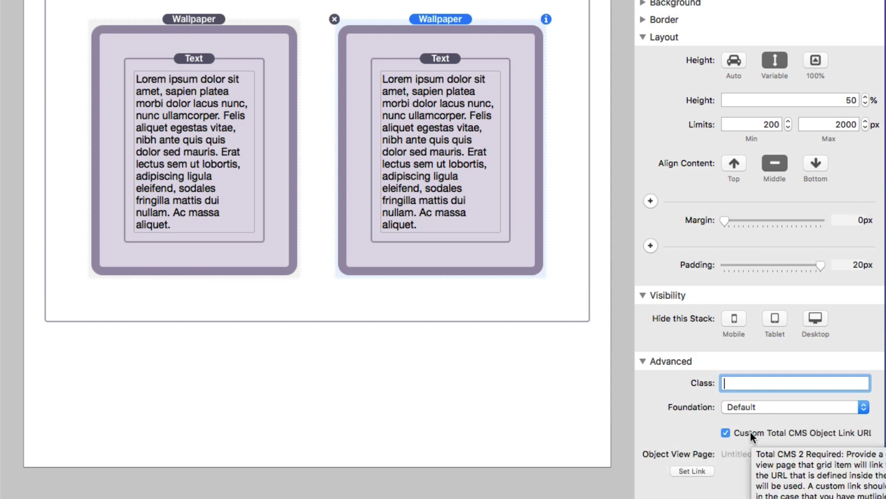